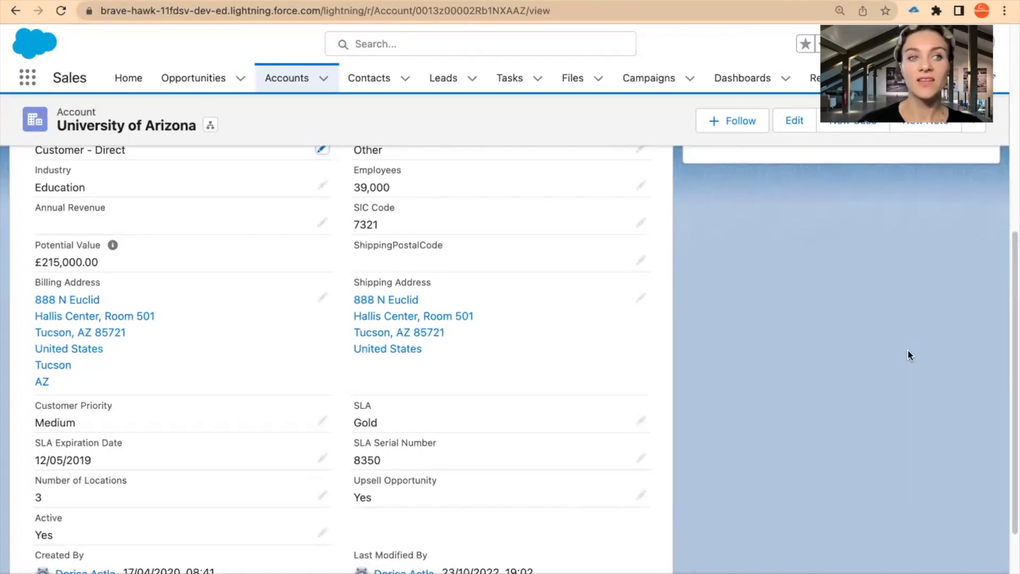
Scroll up the University of Arizona account record
{"action": "scroll", "coordinate": [909, 355], "scroll_direction": "up", "scroll_amount": 3}
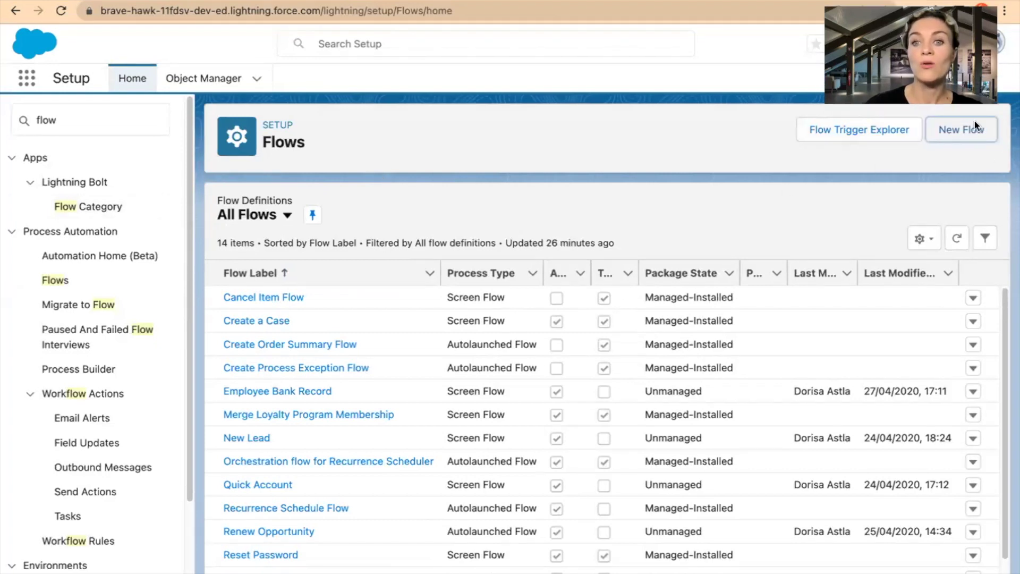
Create a new Record-Triggered Flow
{"action": "left_click", "coordinate": [976, 135]}
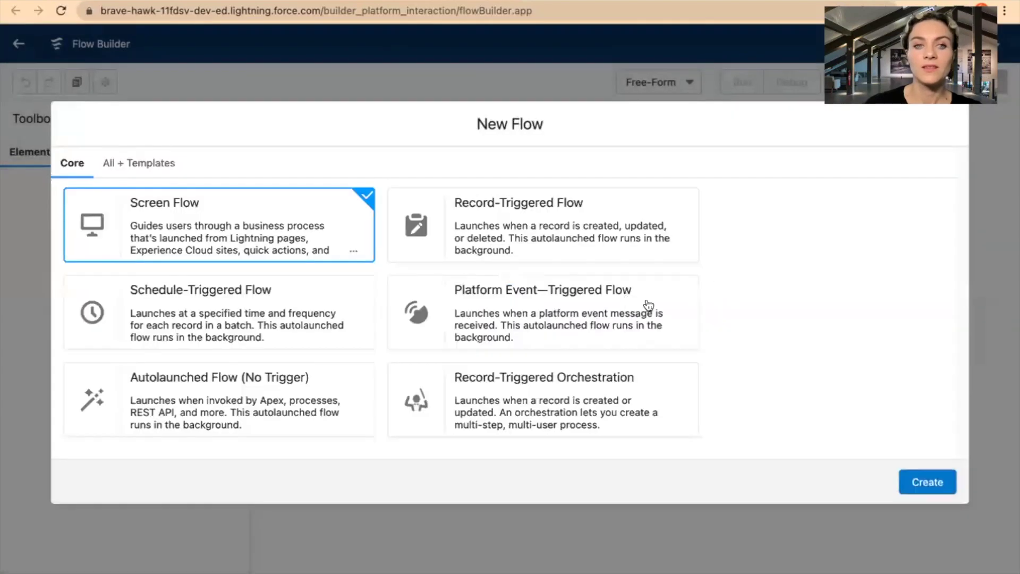
{"action": "left_click", "coordinate": [563, 228]}
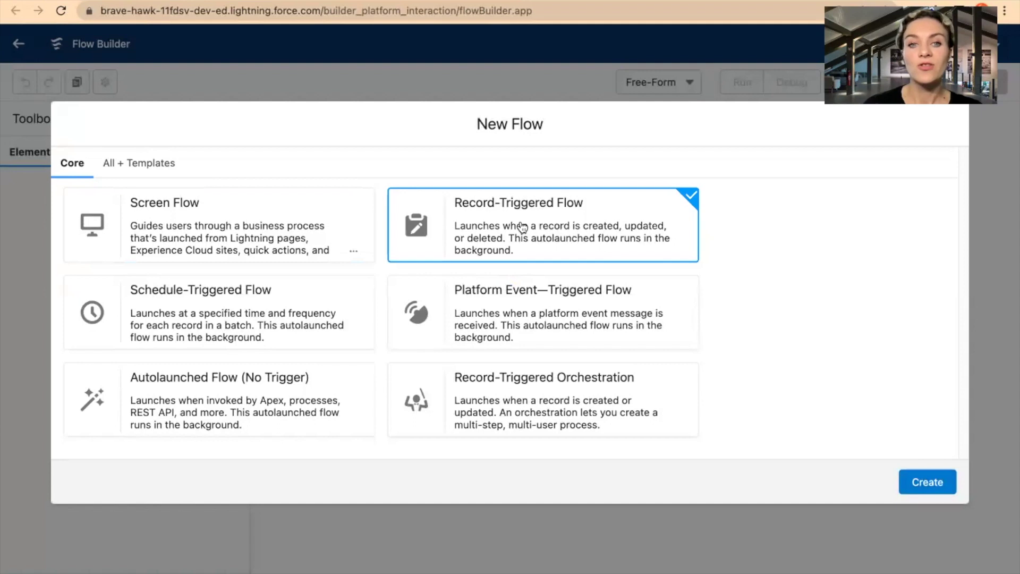
{"action": "left_click", "coordinate": [935, 483]}
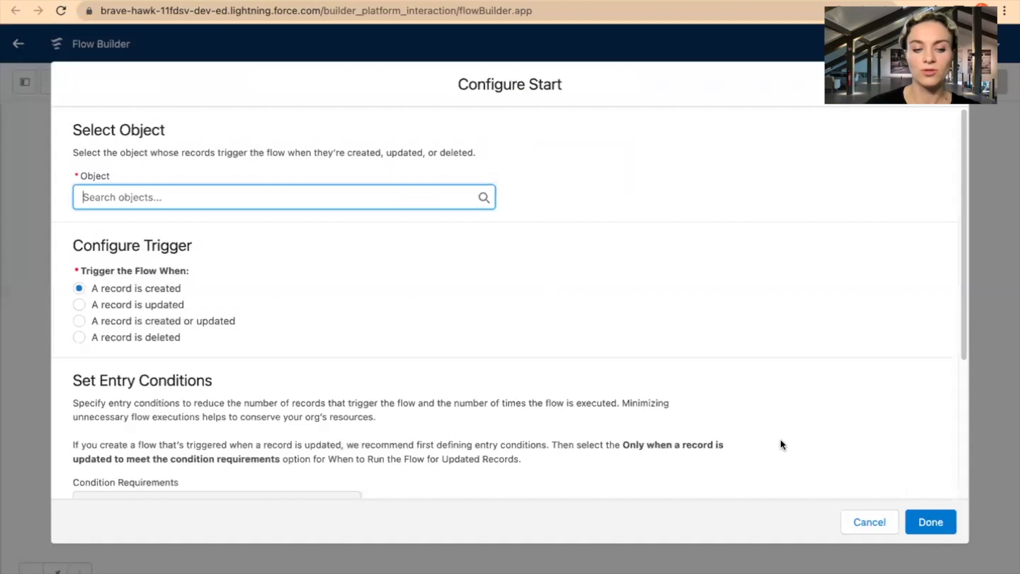
Trigger on Account records created or updated, requiring All Conditions Are Met (AND)
{"action": "type", "text": "acc"}
{"action": "left_click", "coordinate": [146, 223]}
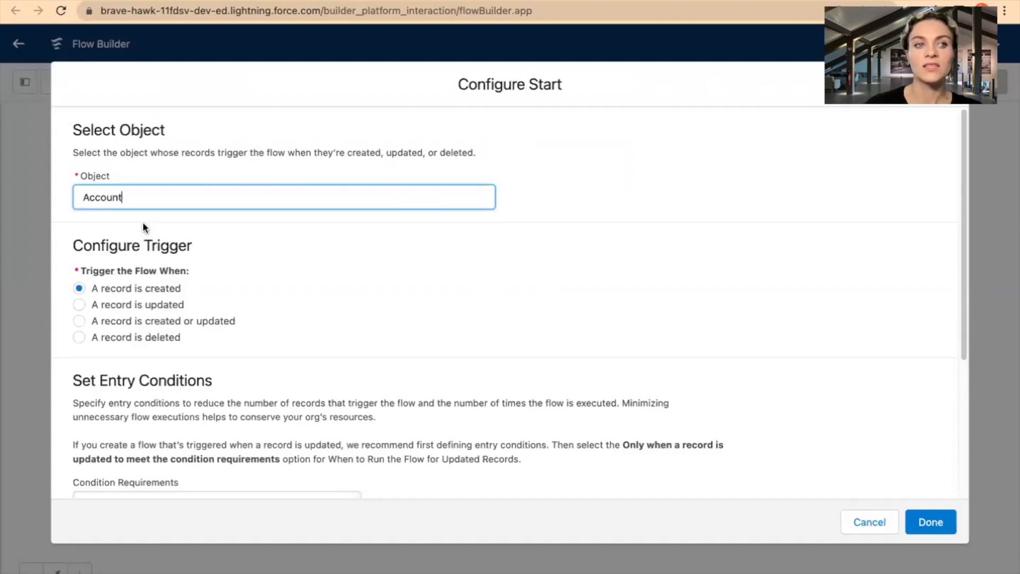
{"action": "left_click", "coordinate": [145, 322]}
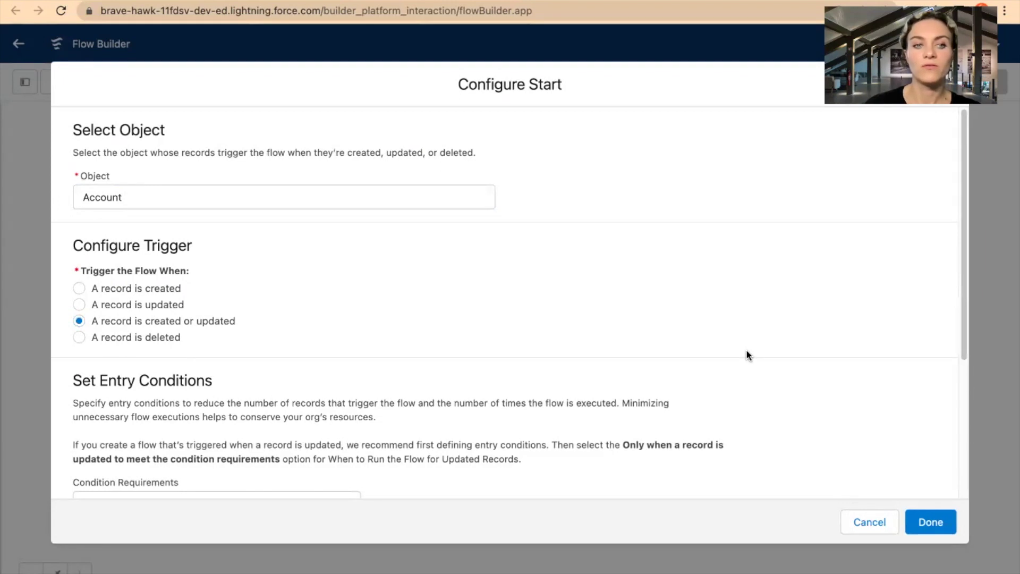
{"action": "scroll", "coordinate": [749, 339], "scroll_direction": "down", "scroll_amount": 3}
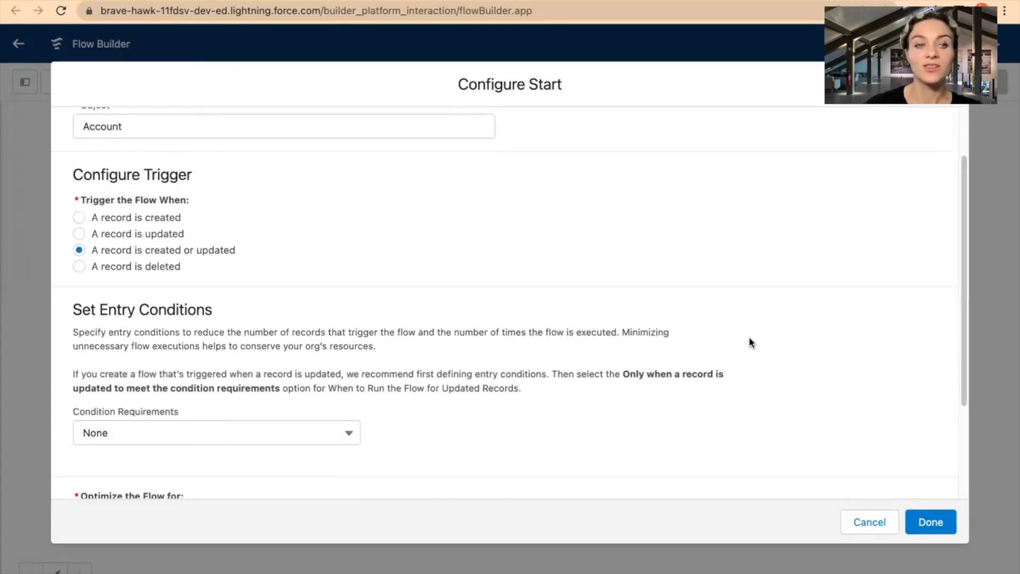
{"action": "scroll", "coordinate": [749, 338], "scroll_direction": "down", "scroll_amount": 5}
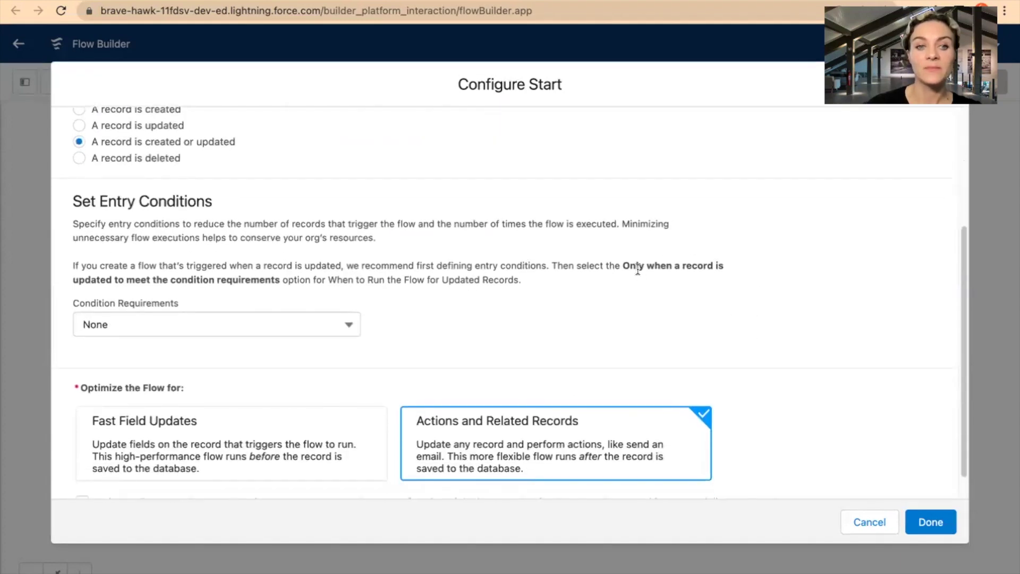
{"action": "scroll", "coordinate": [691, 330], "scroll_direction": "down", "scroll_amount": 1}
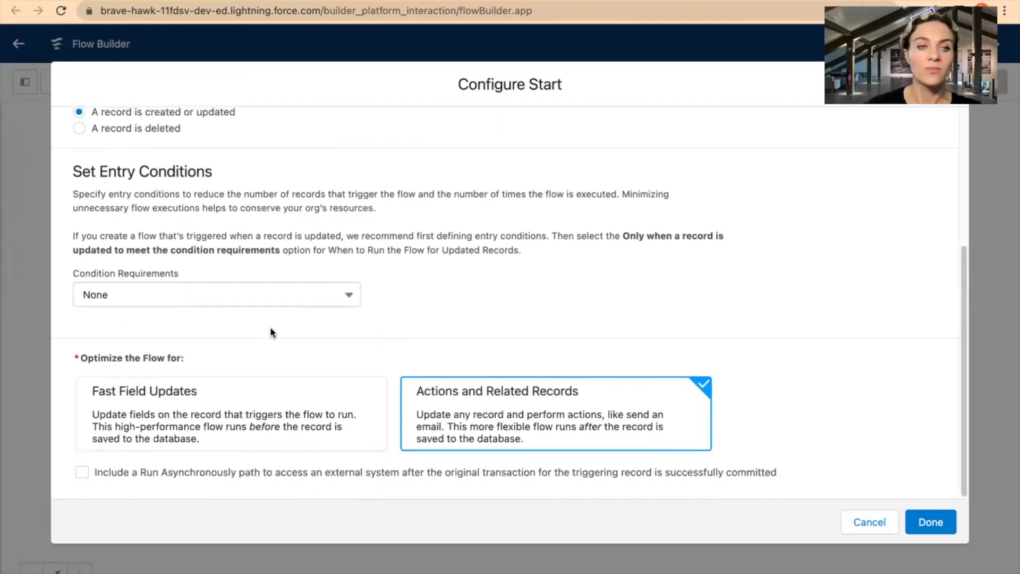
{"action": "left_click", "coordinate": [279, 303]}
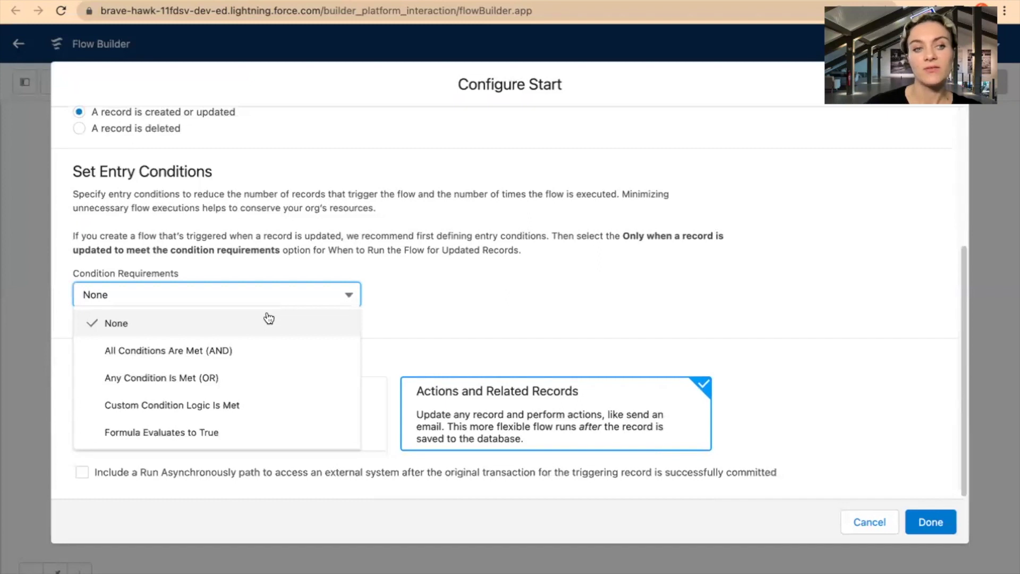
{"action": "left_click", "coordinate": [238, 351]}
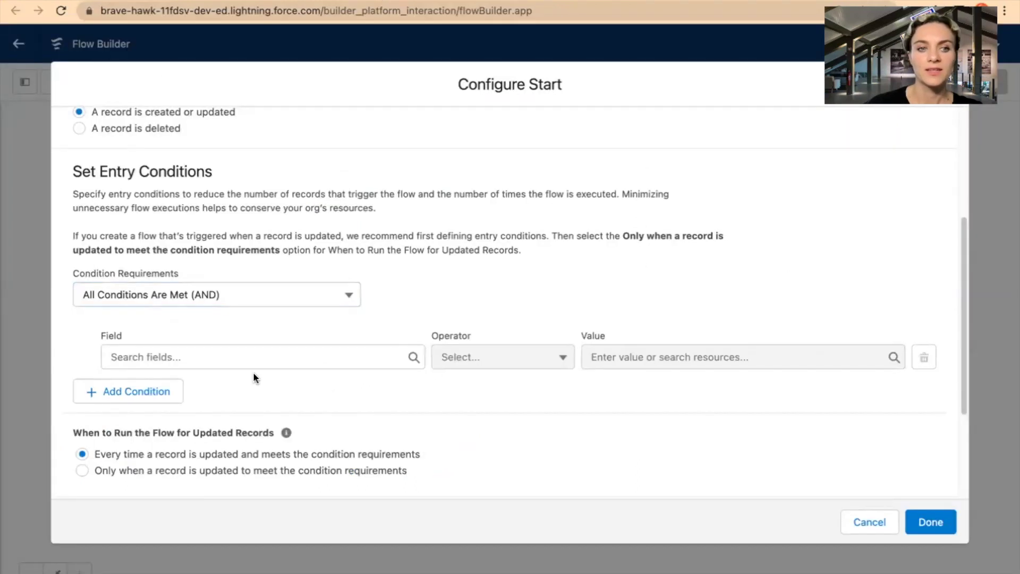
{"action": "left_click", "coordinate": [266, 359]}
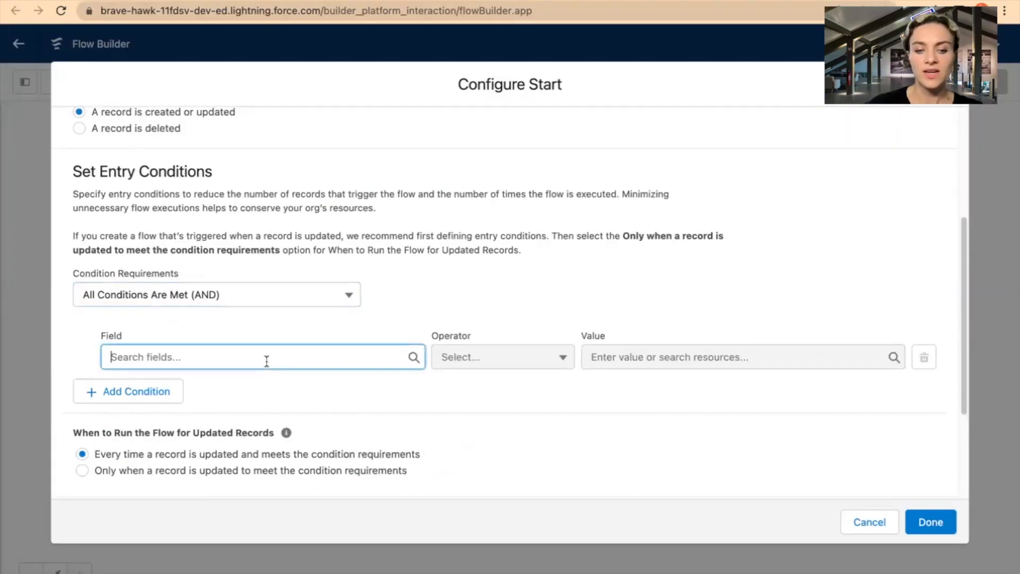
Set the entry condition row to Field Type with operator Contains
{"action": "type", "text": "type"}
{"action": "key", "text": "Return"}
{"action": "left_click", "coordinate": [503, 365]}
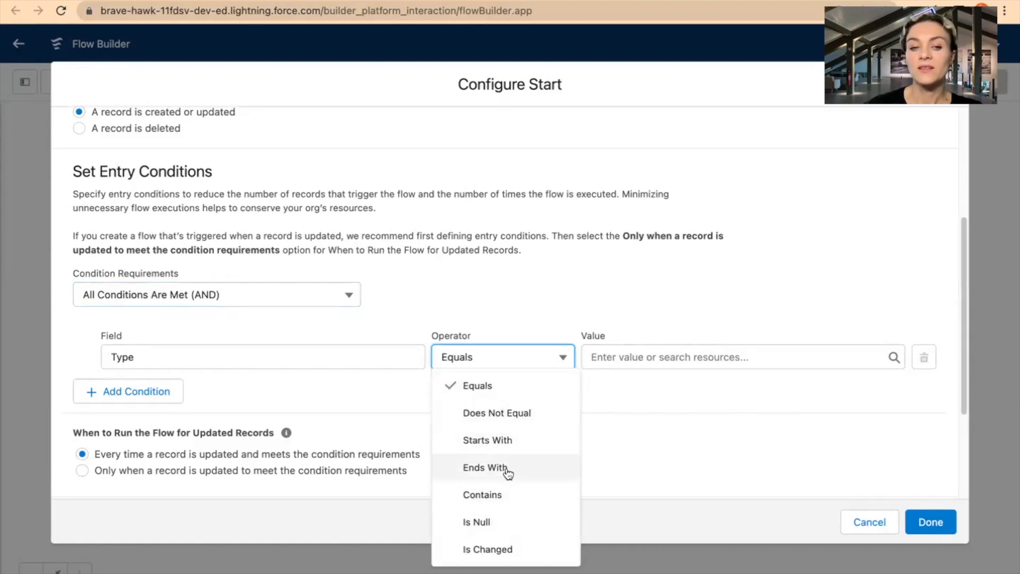
{"action": "left_click", "coordinate": [515, 494]}
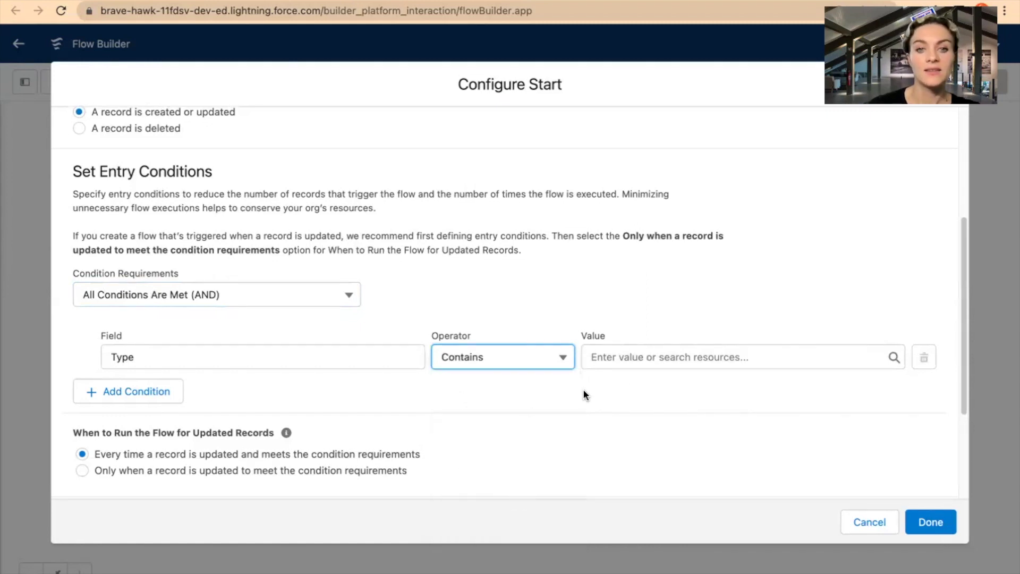
{"action": "left_click", "coordinate": [551, 381]}
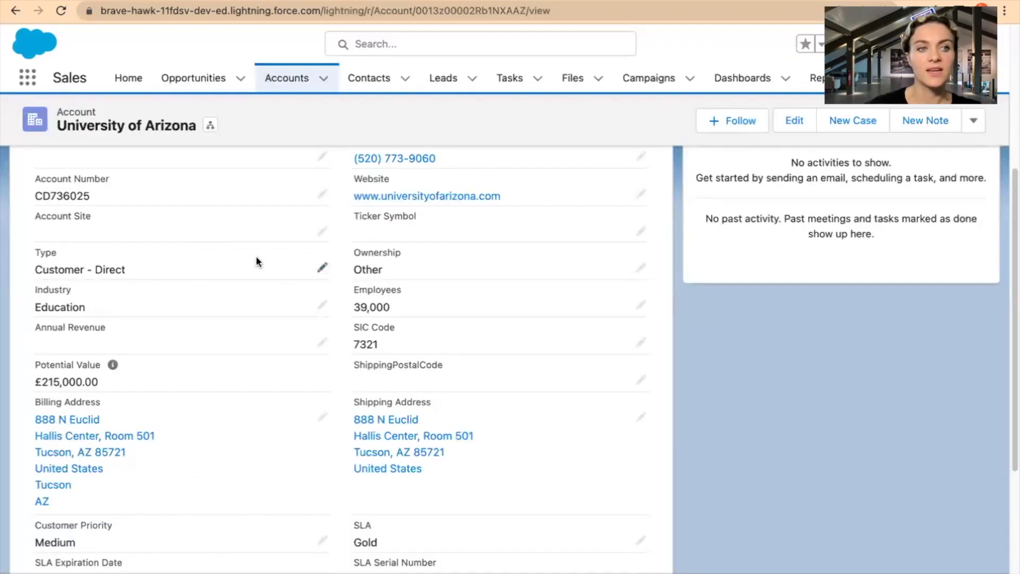
Check the account's Type picklist values, including Other, without changing them
{"action": "left_click", "coordinate": [326, 271]}
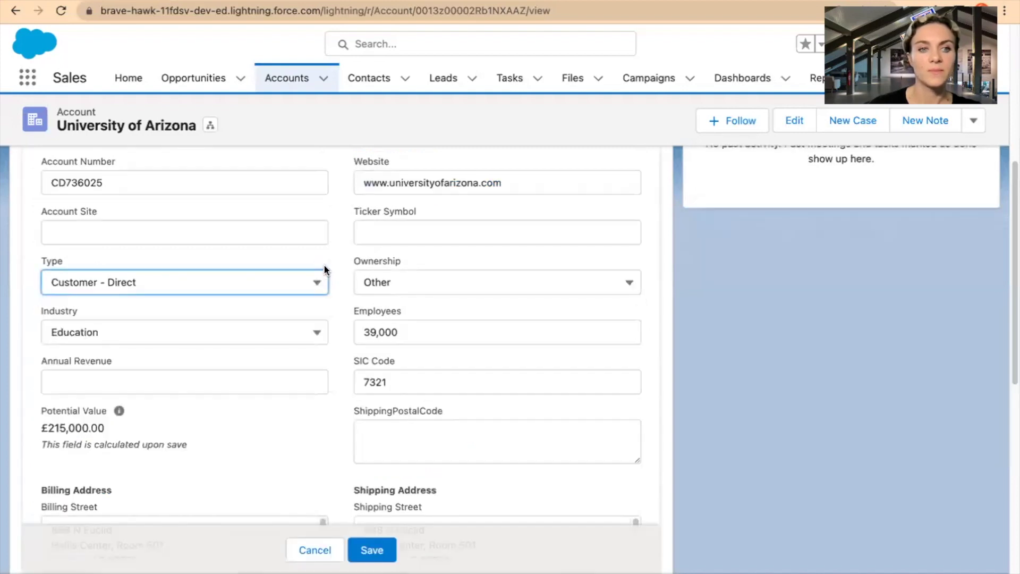
{"action": "left_click", "coordinate": [317, 287]}
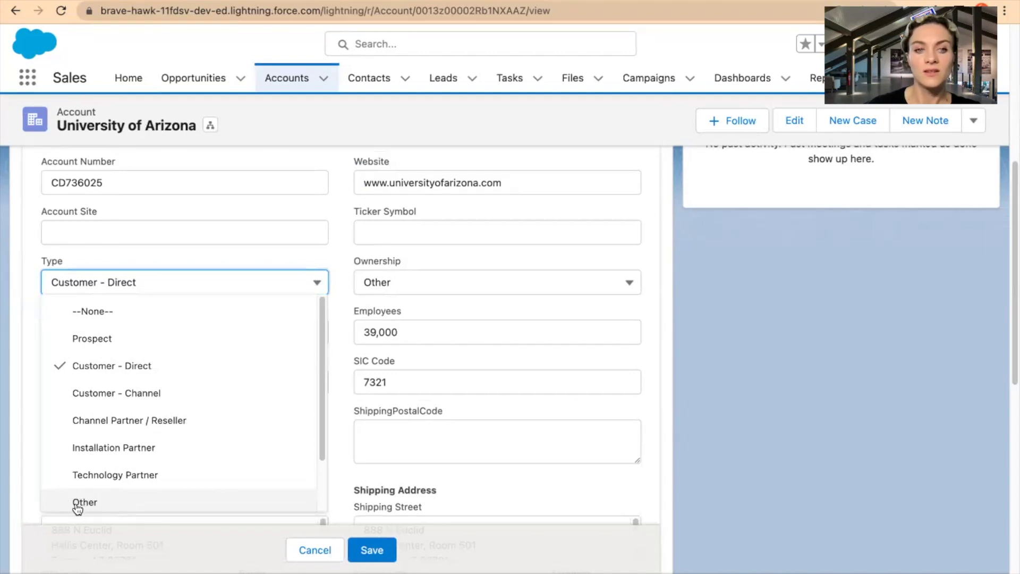
{"action": "left_click", "coordinate": [343, 302]}
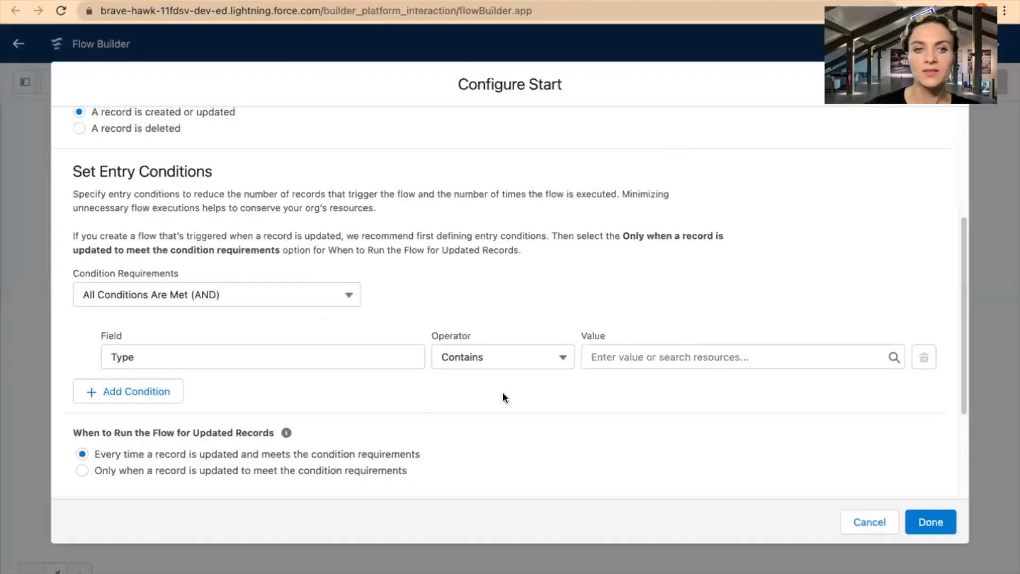
Set the condition value to Other, adding and then removing a spare condition row
{"action": "left_click", "coordinate": [639, 359]}
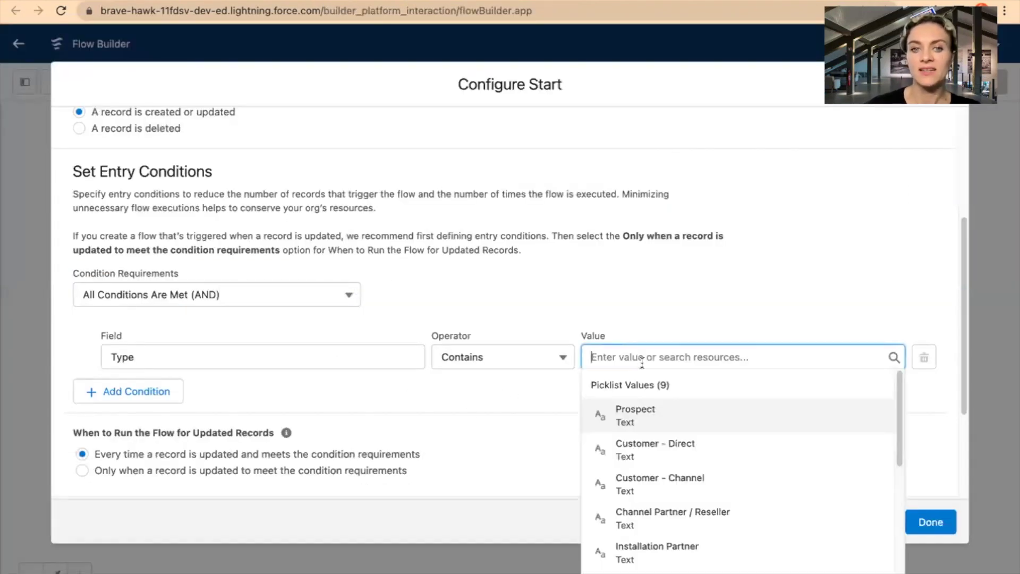
{"action": "scroll", "coordinate": [707, 540], "scroll_direction": "down", "scroll_amount": 2}
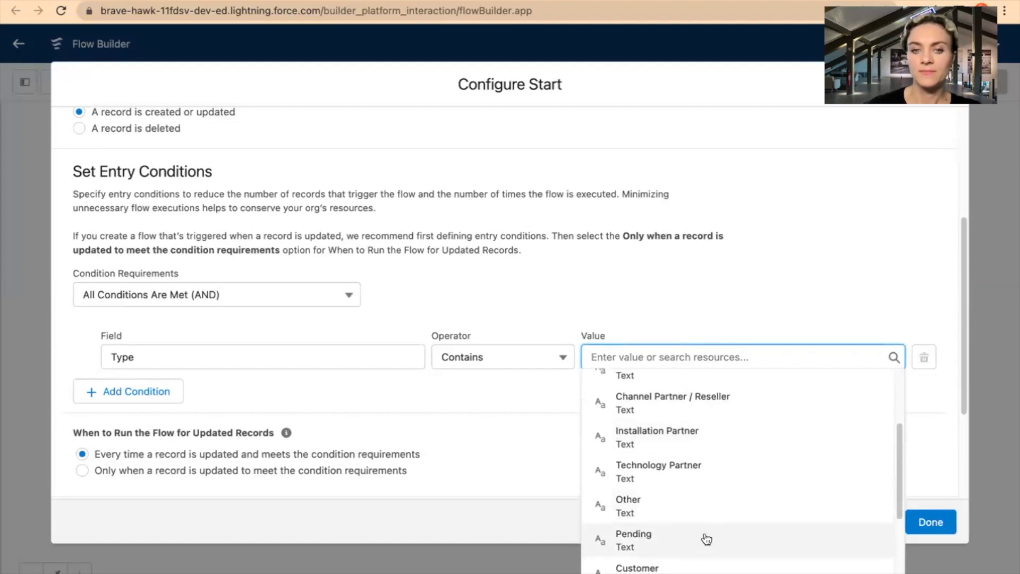
{"action": "left_click", "coordinate": [683, 502]}
{"action": "left_click", "coordinate": [101, 403]}
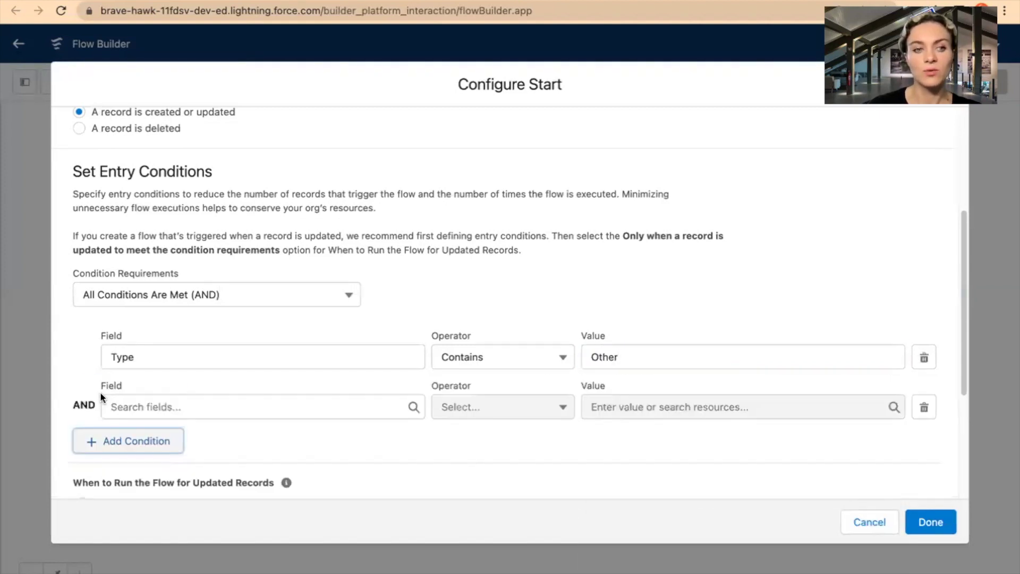
{"action": "left_click", "coordinate": [925, 407]}
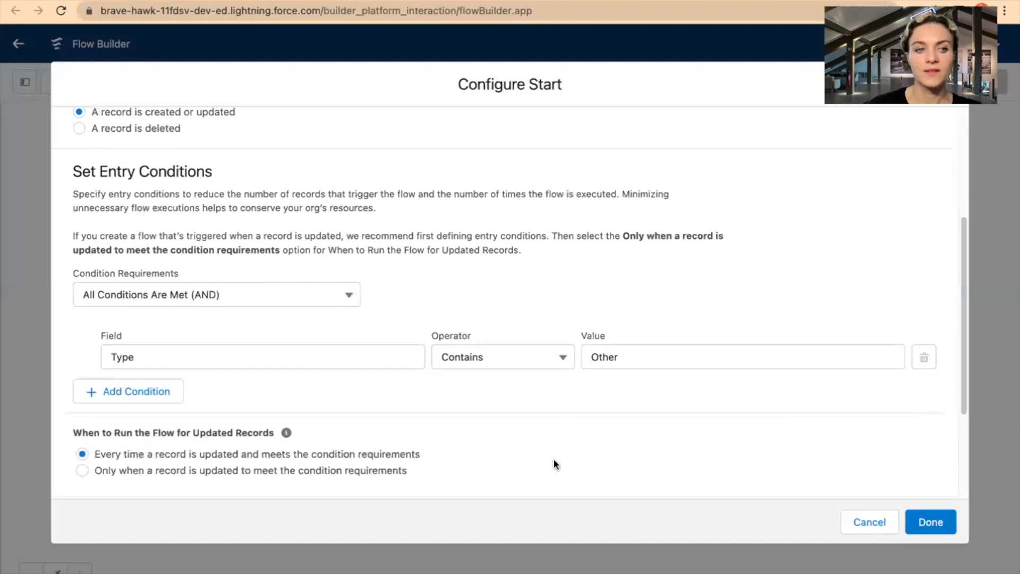
Switch Condition Requirements to Custom Condition Logic Is Met
{"action": "scroll", "coordinate": [553, 460], "scroll_direction": "down", "scroll_amount": 3}
{"action": "left_click", "coordinate": [263, 213]}
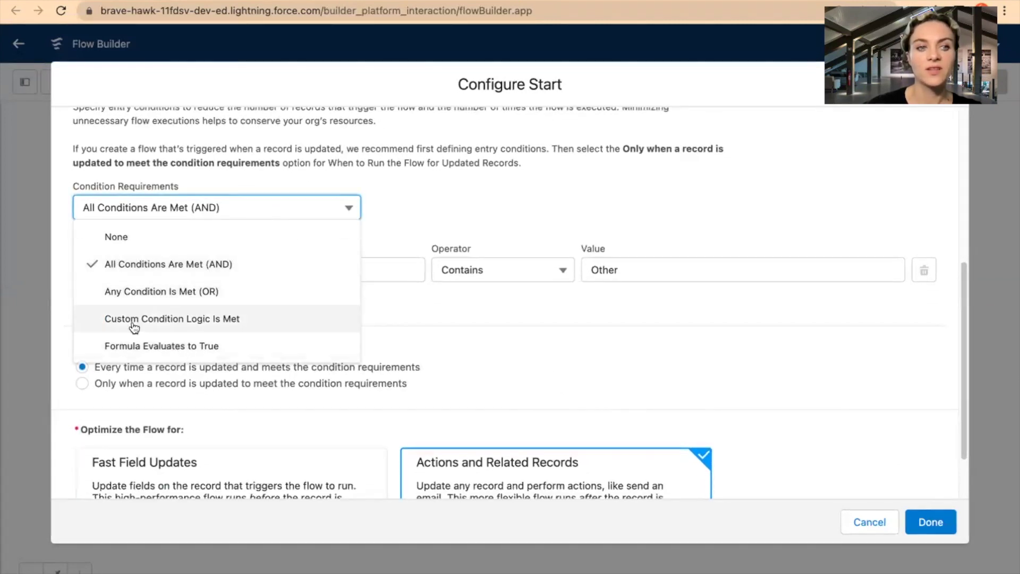
{"action": "left_click", "coordinate": [185, 320]}
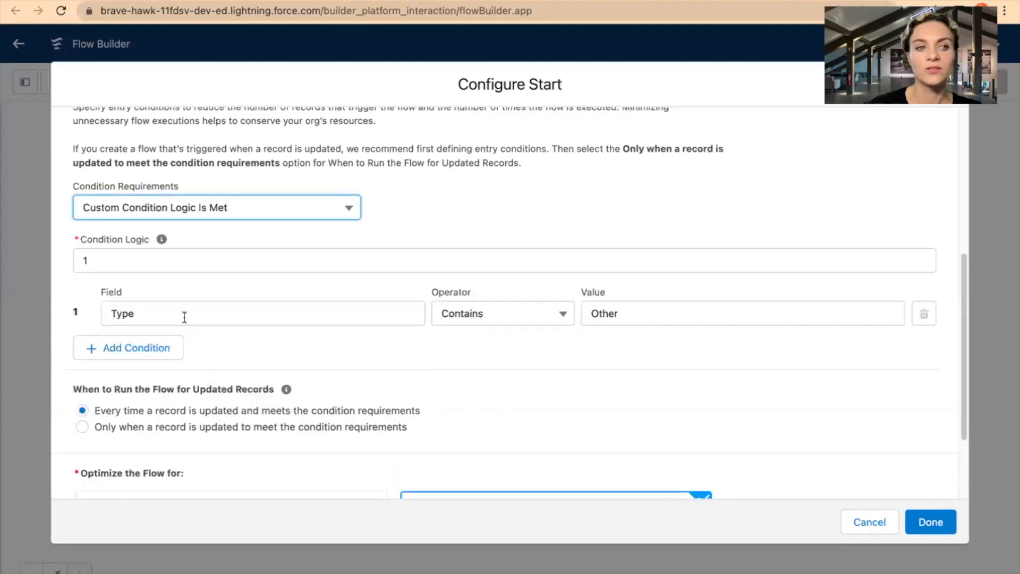
Change the condition logic expression to NOT(1)
{"action": "left_click", "coordinate": [82, 260]}
{"action": "type", "text": "NOT("}
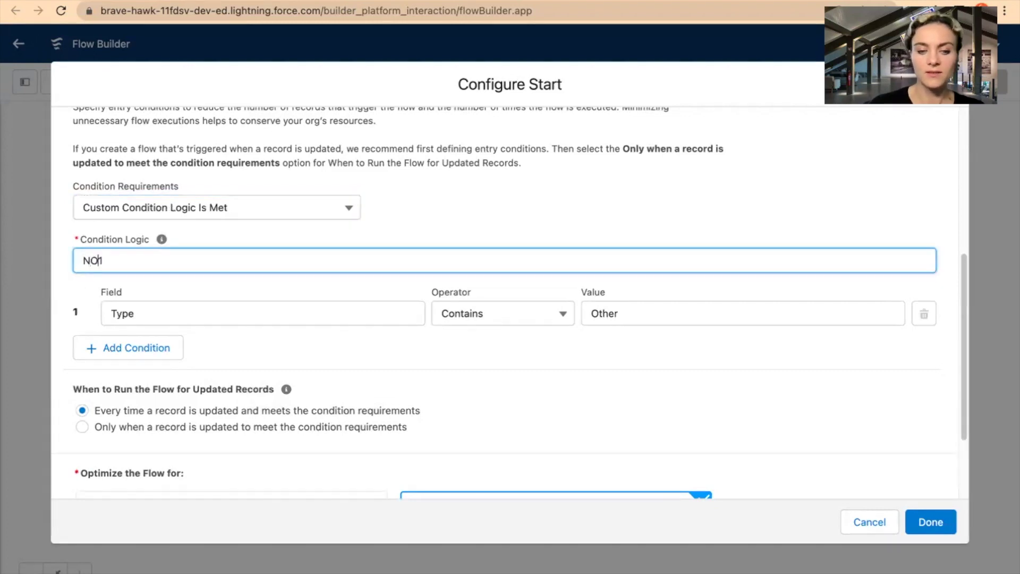
{"action": "key", "text": "End"}
{"action": "type", "text": ")"}
{"action": "mouse_move", "coordinate": [162, 243]}
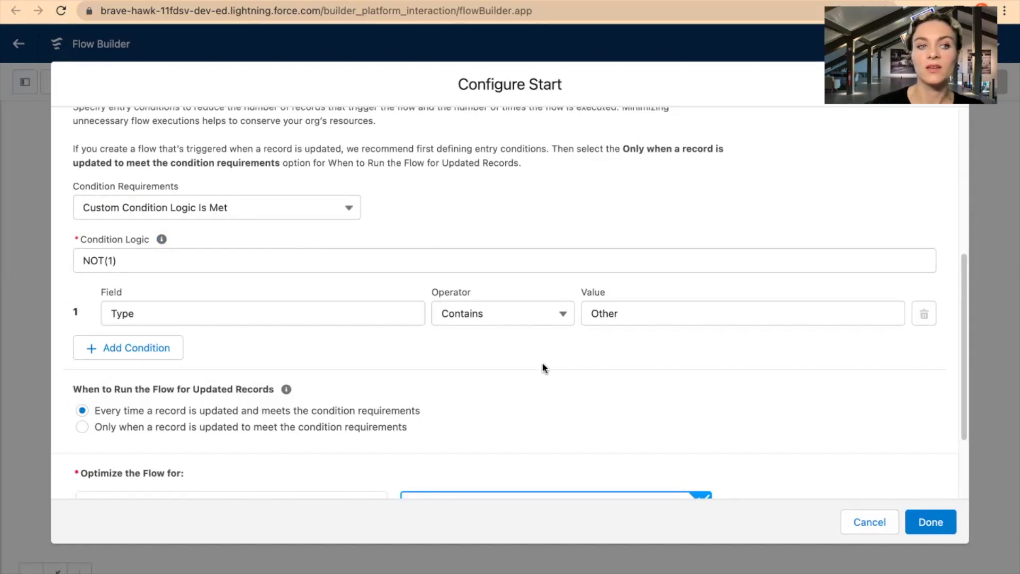
Review the operator list without changes and finish the start configuration
{"action": "left_click", "coordinate": [535, 315]}
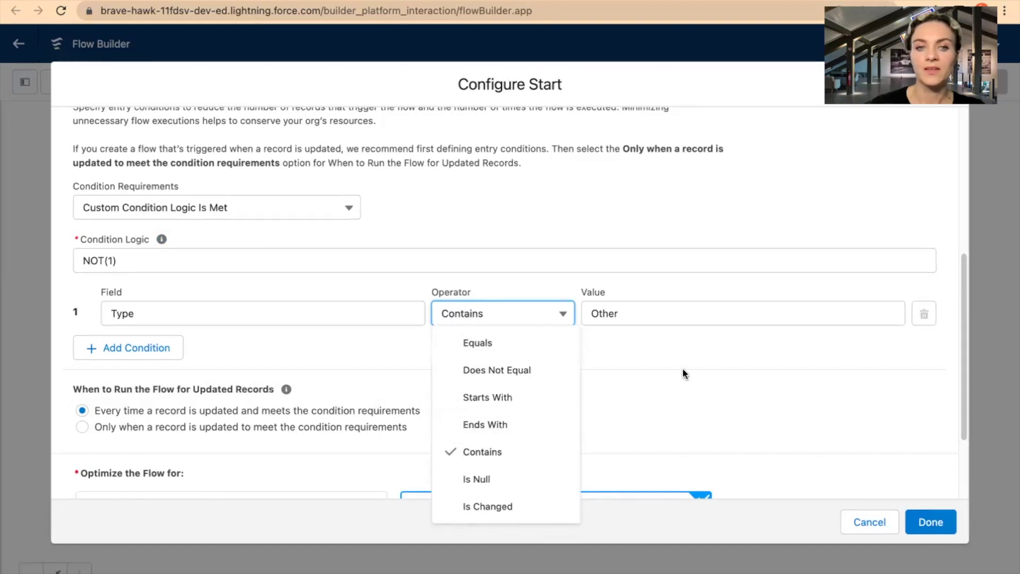
{"action": "left_click", "coordinate": [646, 355]}
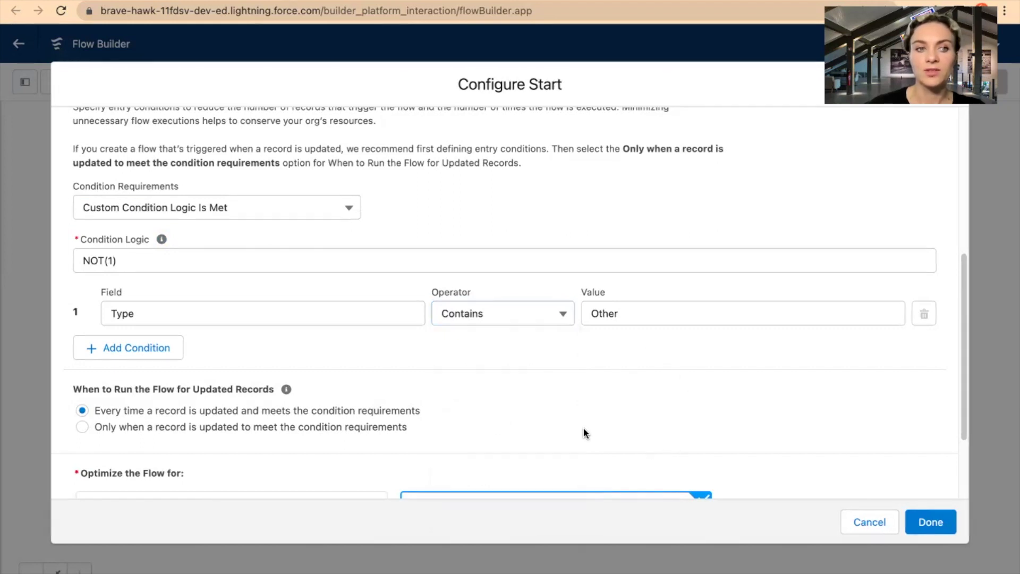
{"action": "scroll", "coordinate": [584, 425], "scroll_direction": "down", "scroll_amount": 1}
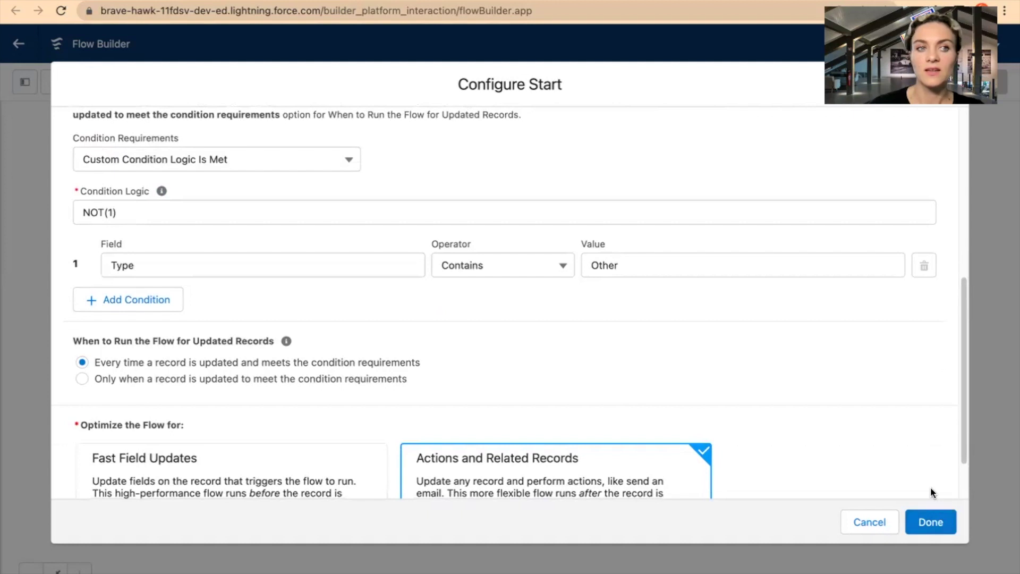
{"action": "left_click", "coordinate": [925, 521]}
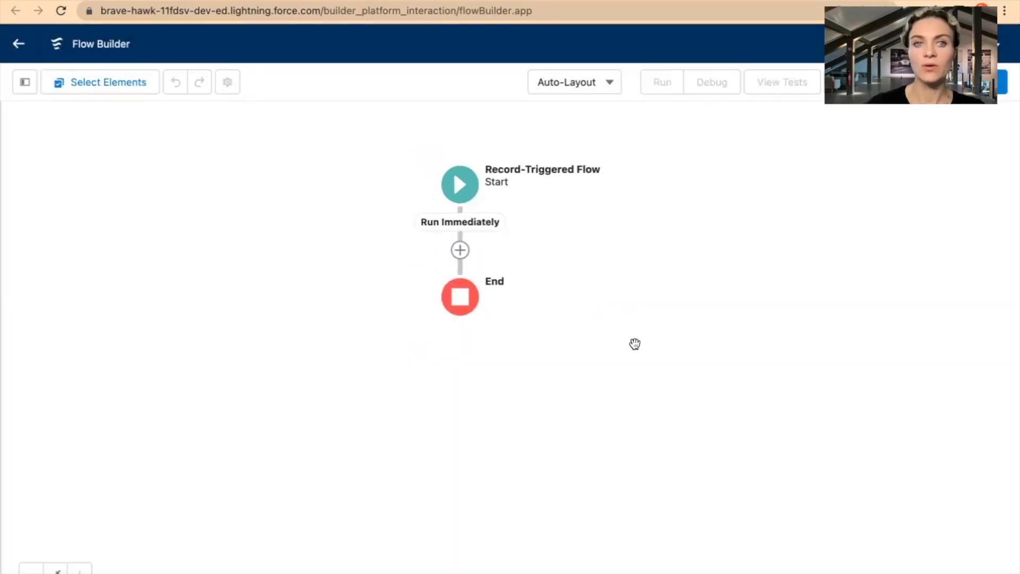
Add an Update Records element for the triggering account named Update Ownership
{"action": "left_click", "coordinate": [460, 250]}
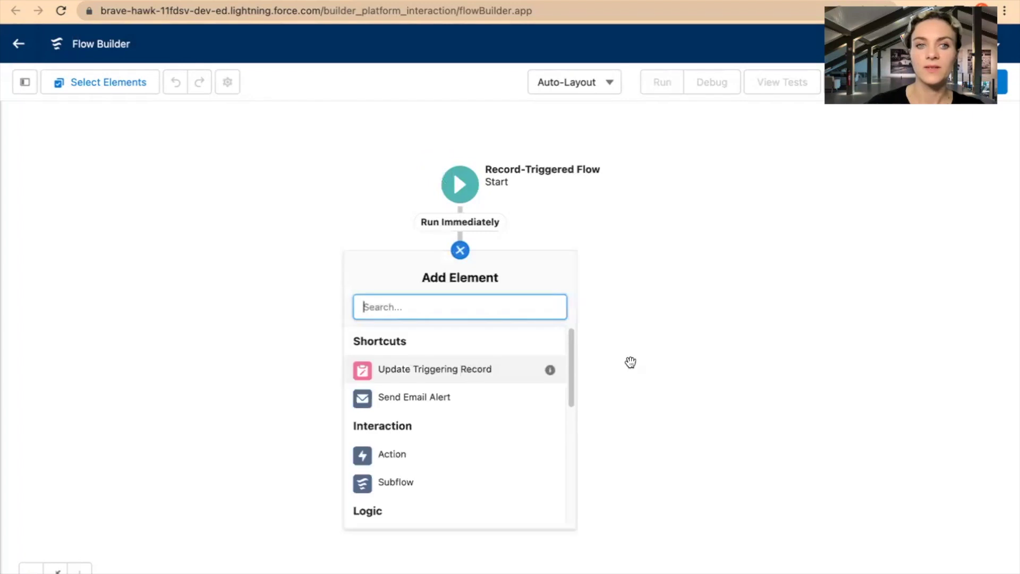
{"action": "left_click", "coordinate": [433, 372]}
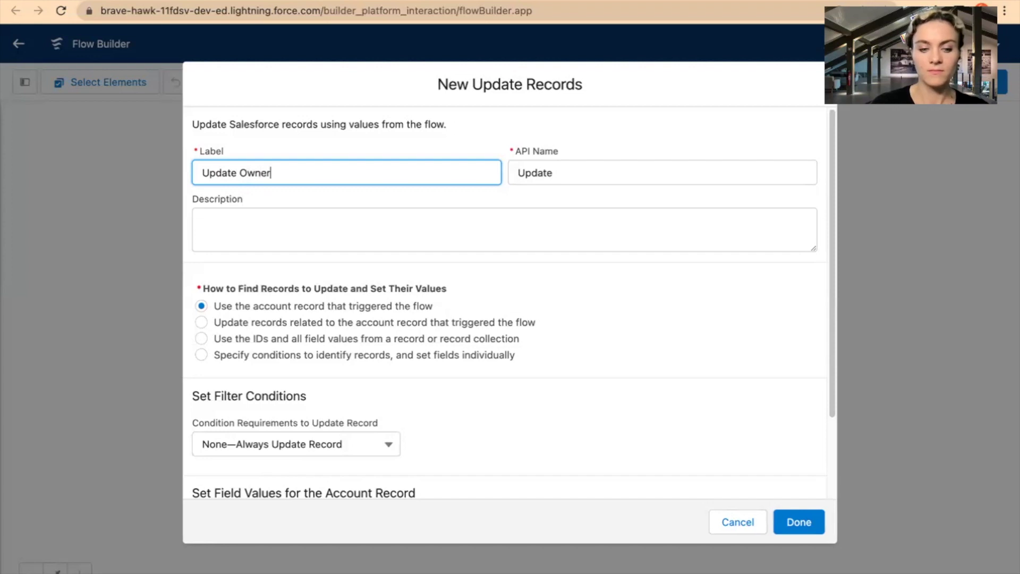
{"action": "left_click", "coordinate": [589, 174]}
{"action": "double_click", "coordinate": [531, 173]}
{"action": "key", "text": "BackSpace"}
{"action": "left_click", "coordinate": [381, 177]}
{"action": "key", "text": "Tab"}
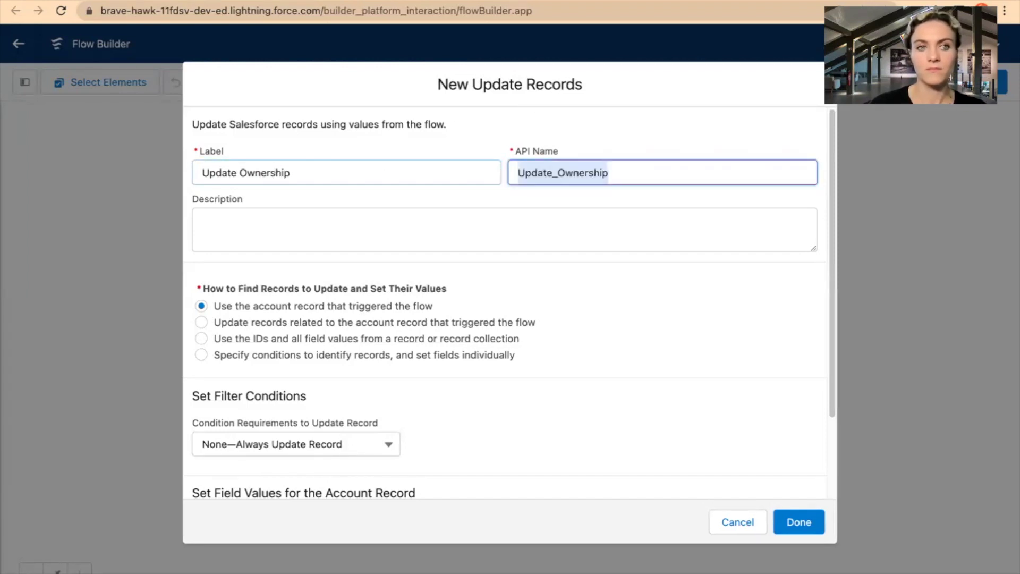
{"action": "left_click", "coordinate": [371, 145]}
Set the record's Ownership field to the value Private
{"action": "scroll", "coordinate": [500, 372], "scroll_direction": "down", "scroll_amount": 2}
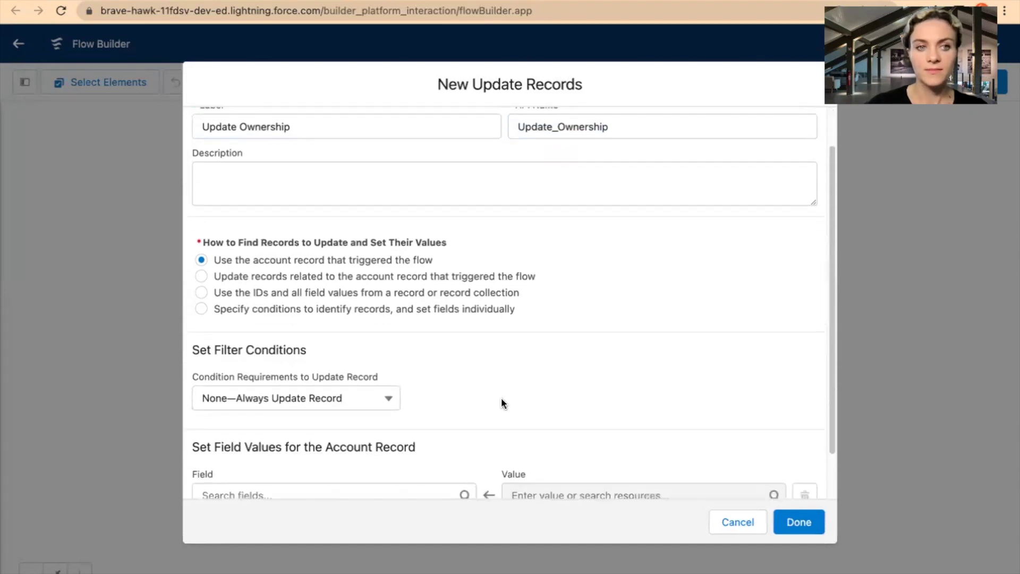
{"action": "scroll", "coordinate": [505, 401], "scroll_direction": "down", "scroll_amount": 1}
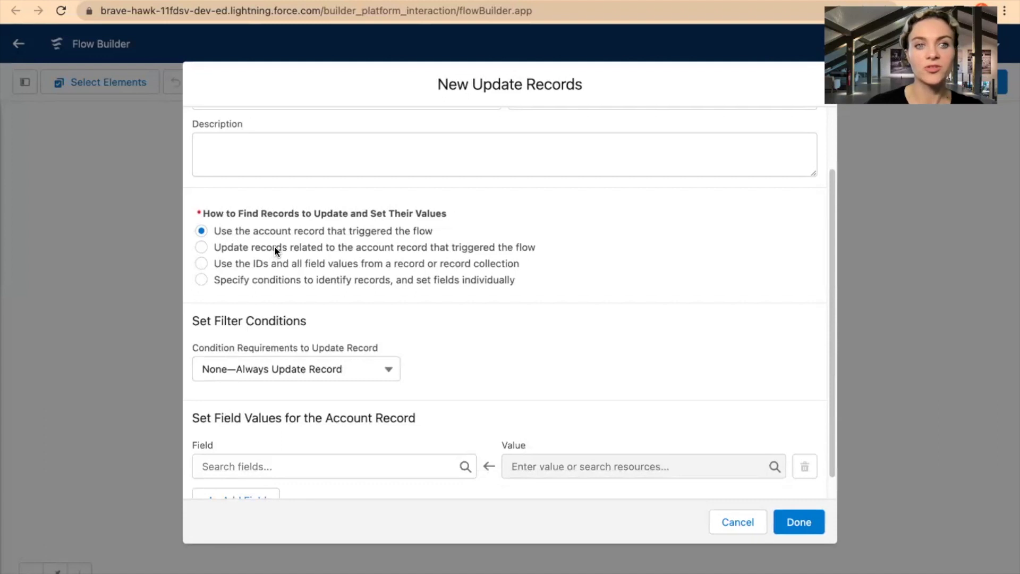
{"action": "scroll", "coordinate": [517, 330], "scroll_direction": "down", "scroll_amount": 1}
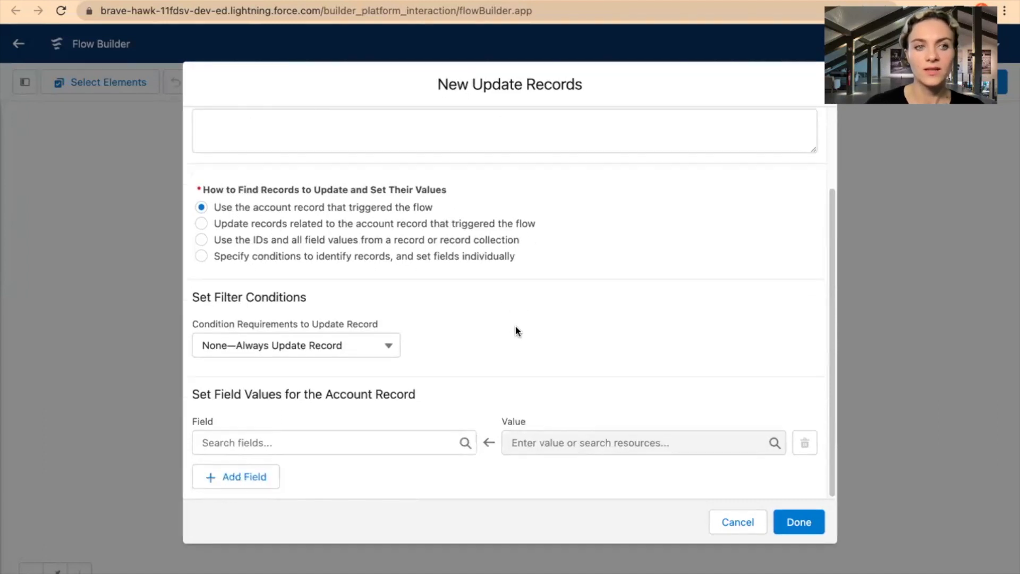
{"action": "left_click", "coordinate": [384, 448]}
{"action": "type", "text": "owner"}
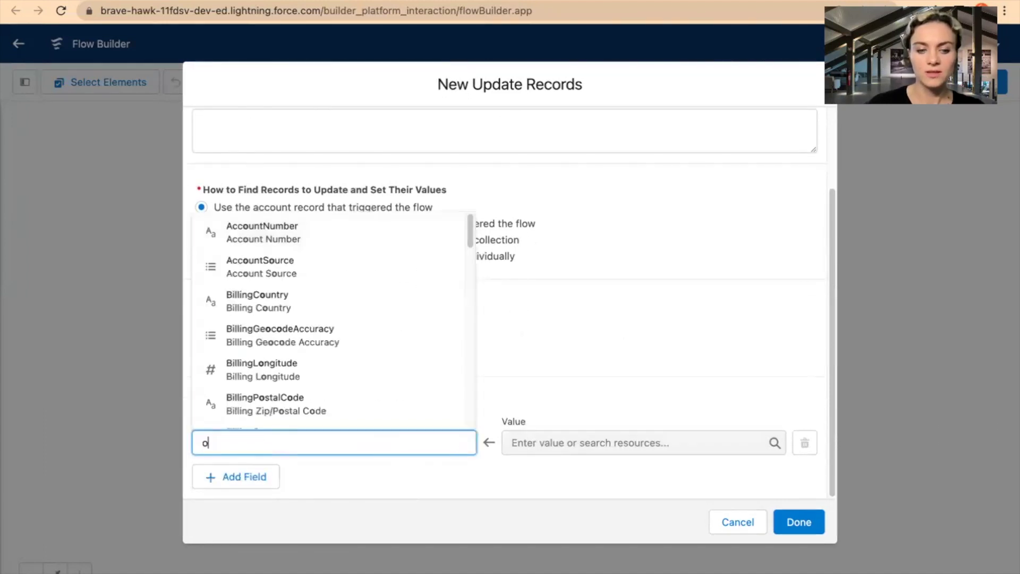
{"action": "left_click", "coordinate": [376, 415]}
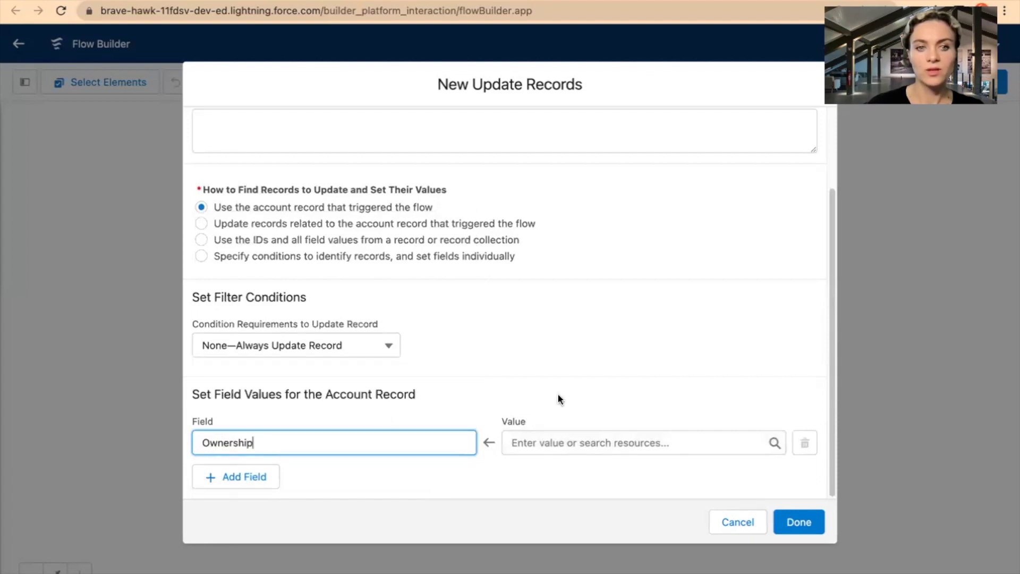
{"action": "left_click", "coordinate": [578, 444]}
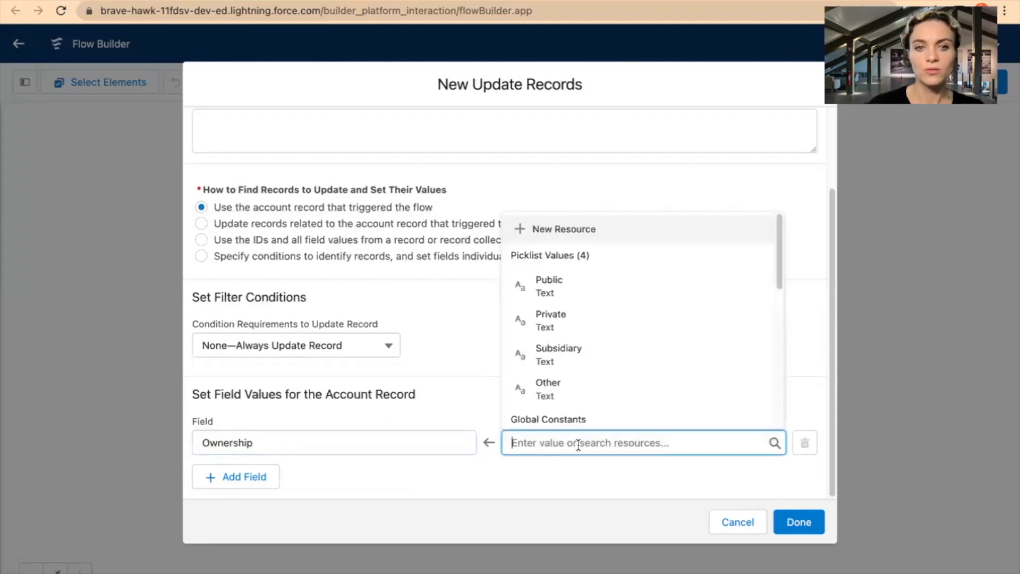
{"action": "left_click", "coordinate": [583, 321]}
{"action": "left_click", "coordinate": [552, 388]}
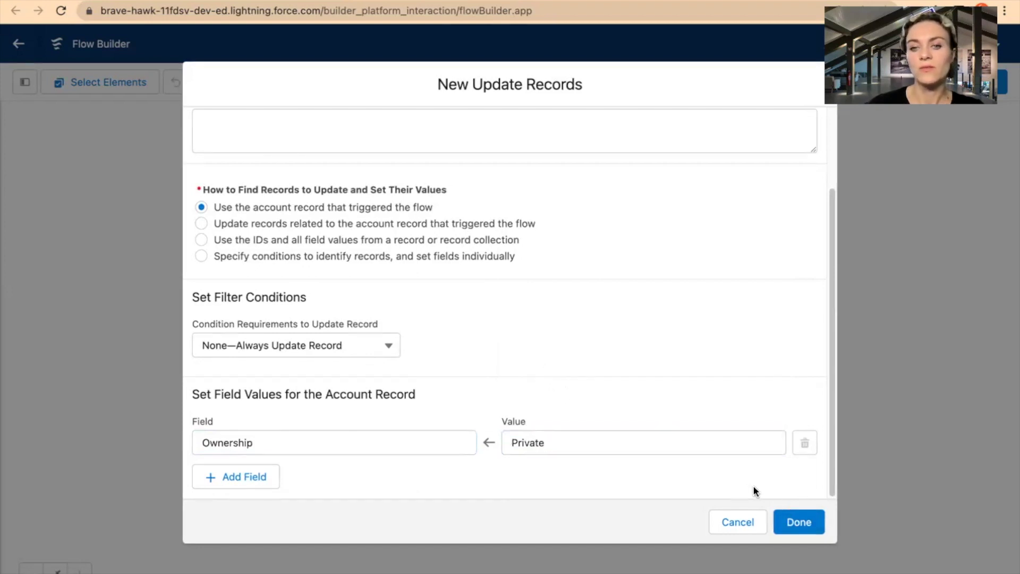
Recheck the start element's trigger and entry conditions, leaving them unchanged
{"action": "scroll", "coordinate": [729, 404], "scroll_direction": "up", "scroll_amount": 3}
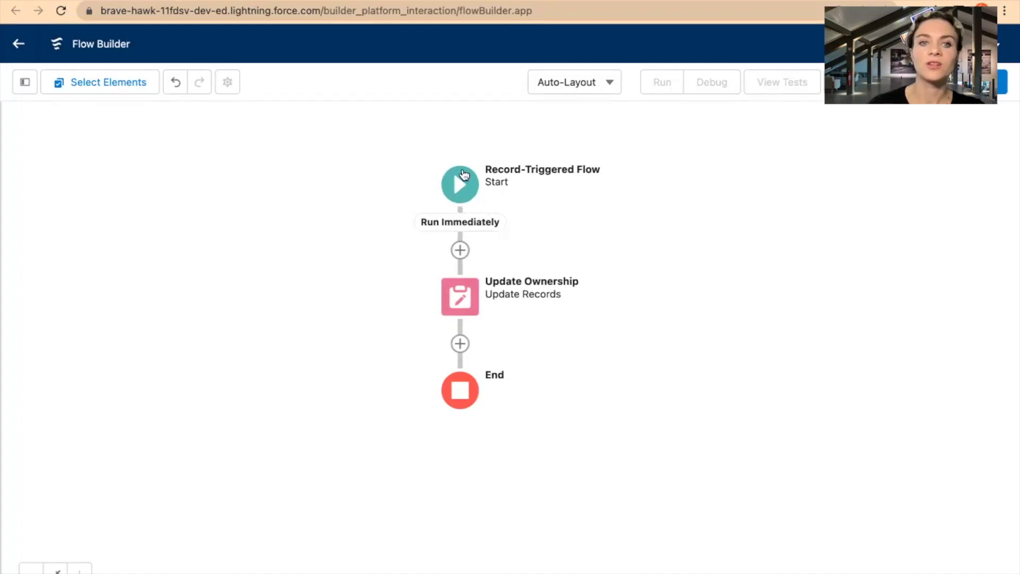
{"action": "left_click", "coordinate": [464, 181]}
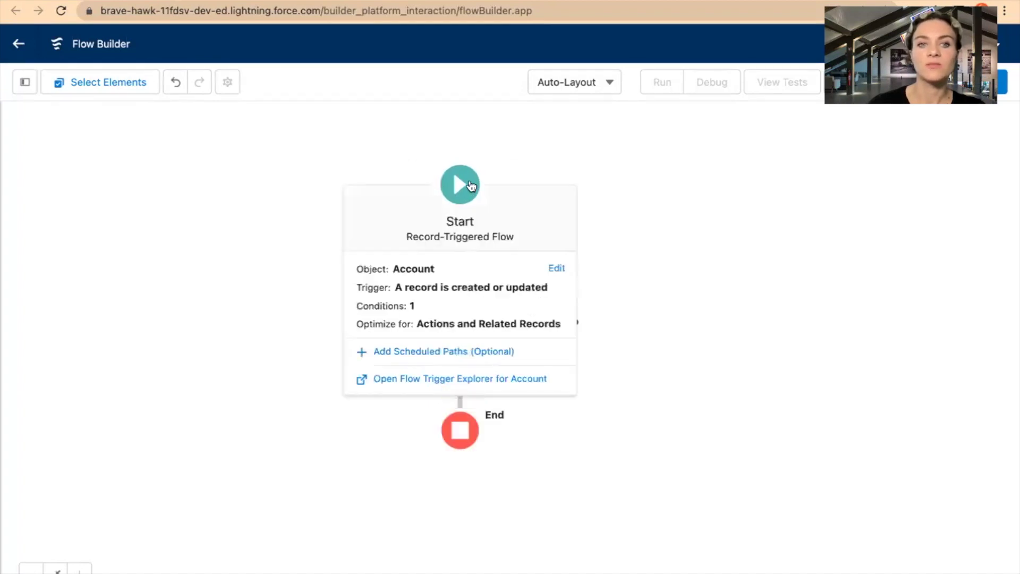
{"action": "left_click", "coordinate": [556, 269]}
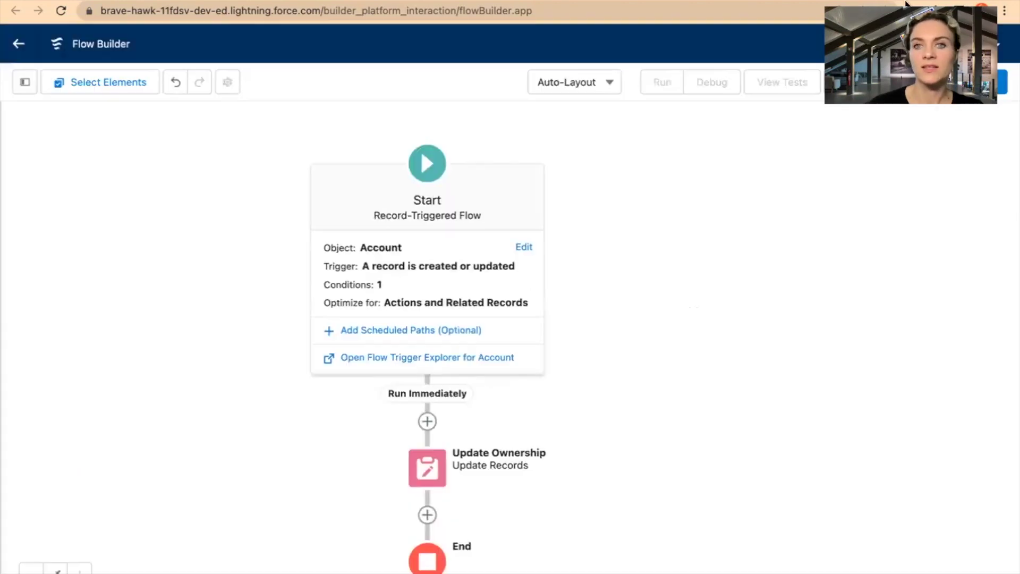
{"action": "left_click", "coordinate": [910, 118]}
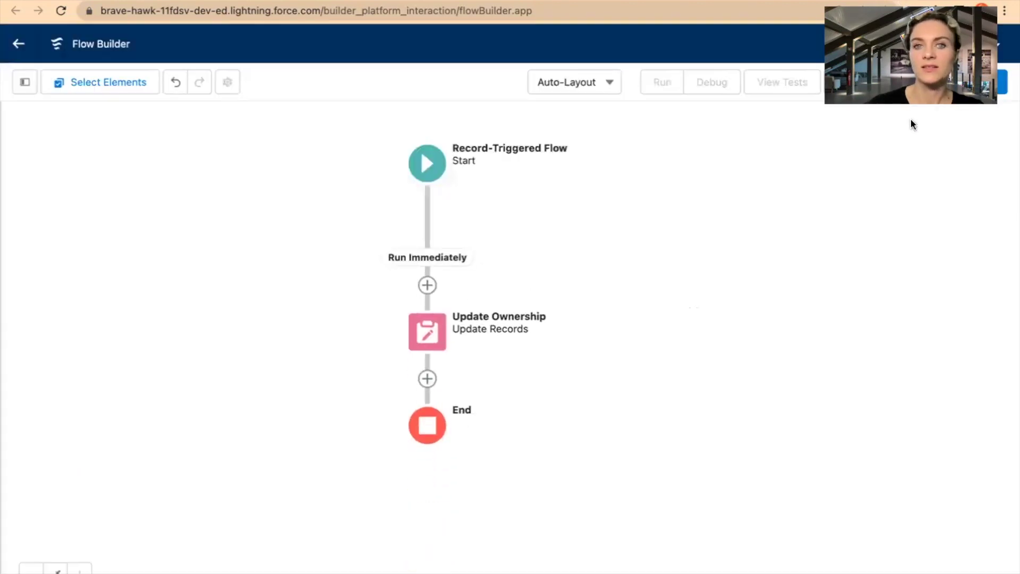
{"action": "left_click", "coordinate": [983, 84]}
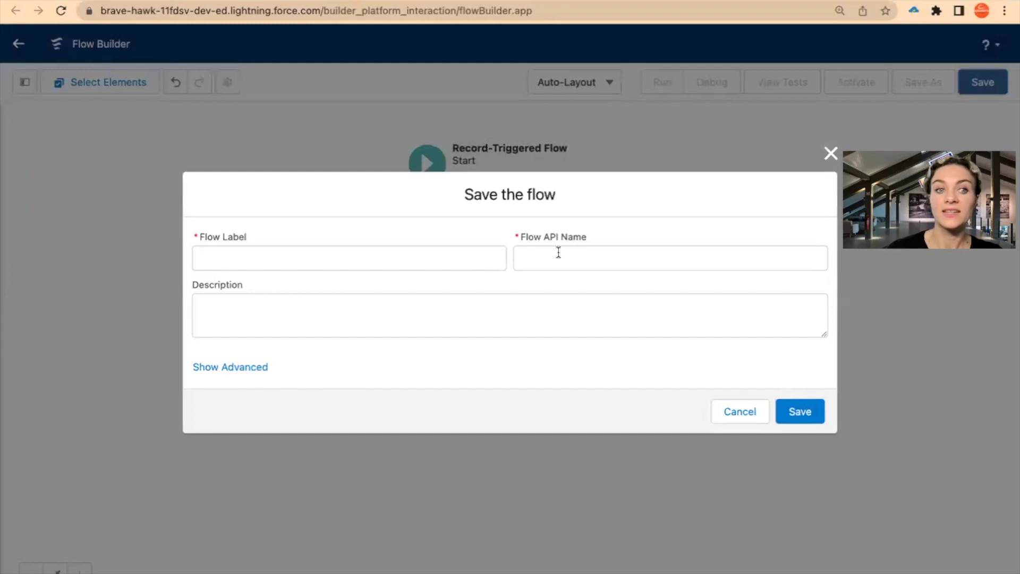
Save the flow with label and API name Ownership, then activate it
{"action": "left_click", "coordinate": [388, 259]}
{"action": "type", "text": "Ownership"}
{"action": "key", "text": "Tab"}
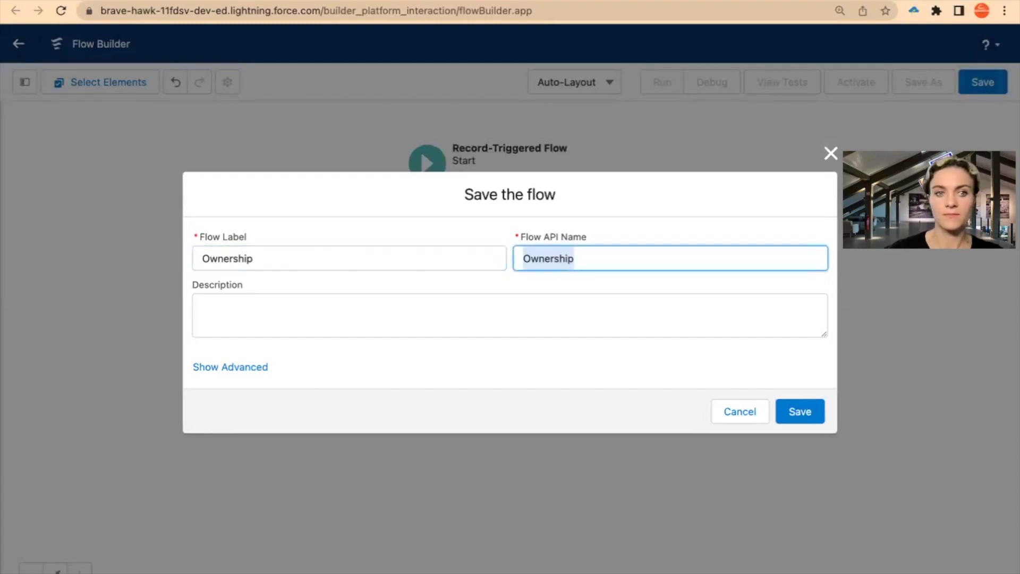
{"action": "left_click", "coordinate": [414, 234]}
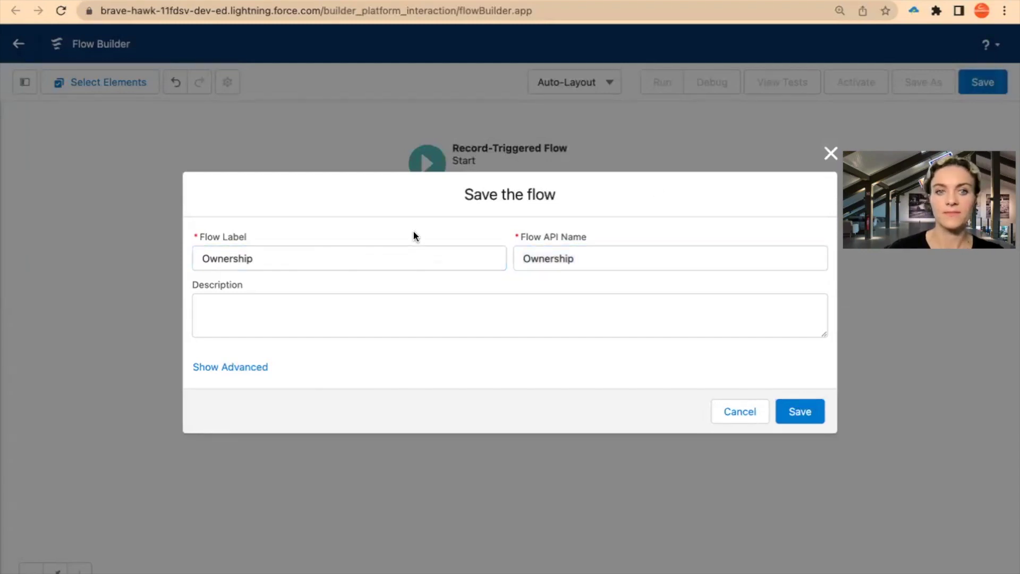
{"action": "left_click", "coordinate": [799, 414]}
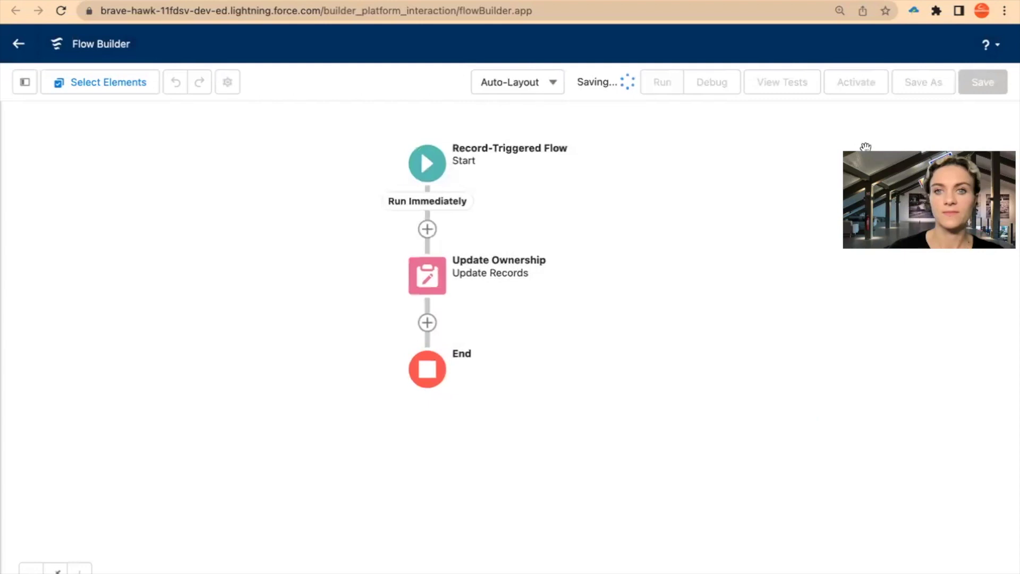
{"action": "left_click", "coordinate": [855, 92]}
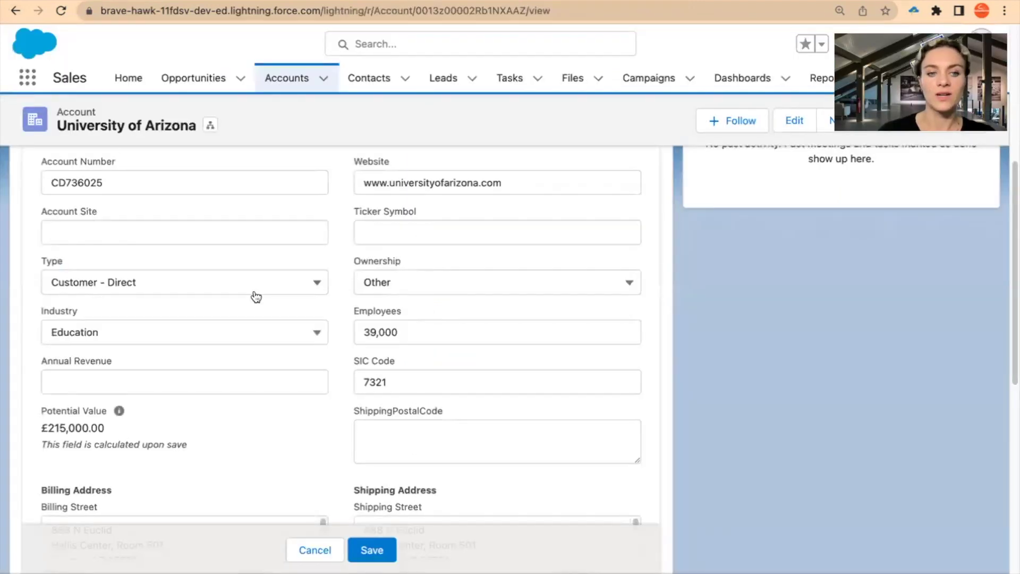
Discard the pending edit, reload the account, and re-save it to trigger the flow
{"action": "left_click", "coordinate": [304, 550]}
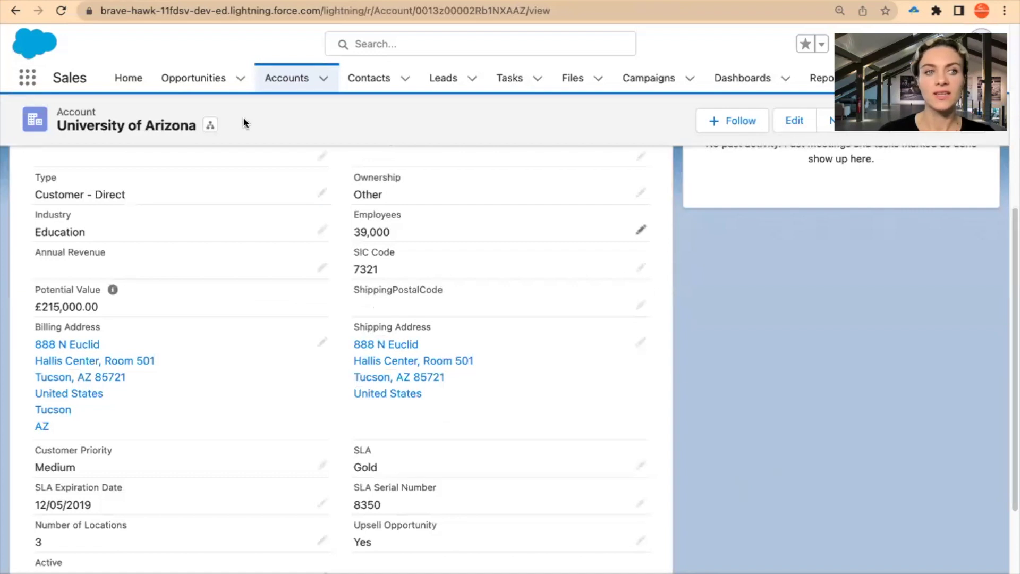
{"action": "left_click", "coordinate": [60, 11]}
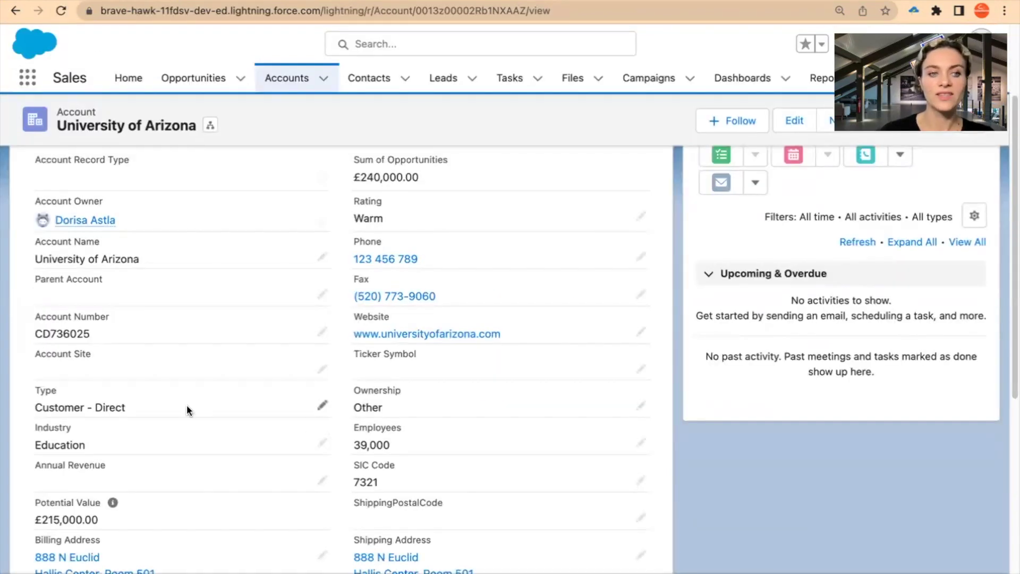
{"action": "left_click", "coordinate": [321, 407]}
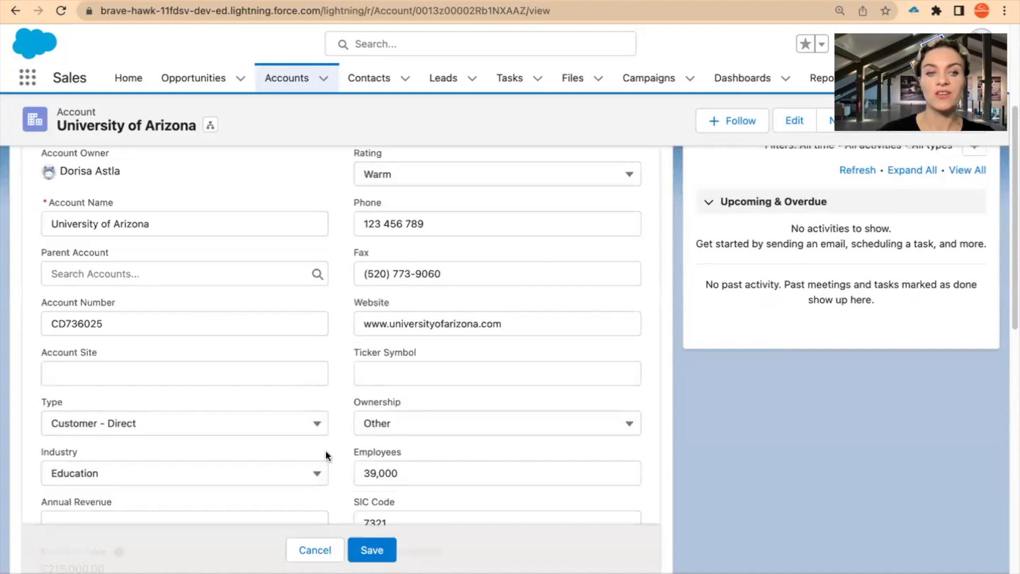
{"action": "left_click", "coordinate": [368, 549]}
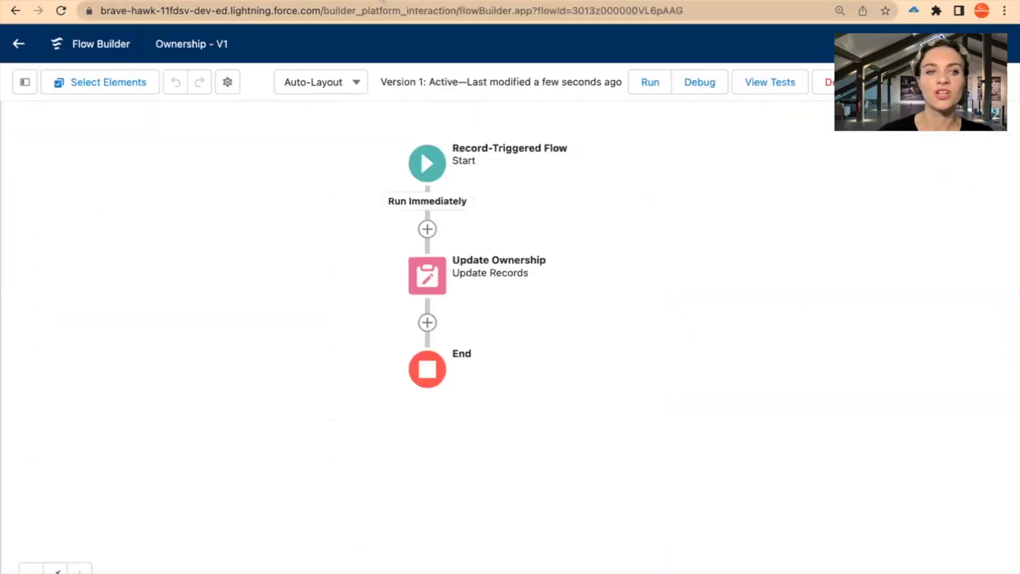
Open the Debug dialog for the Ownership flow
{"action": "left_click_drag", "start_coordinate": [549, 382], "coordinate": [538, 410]}
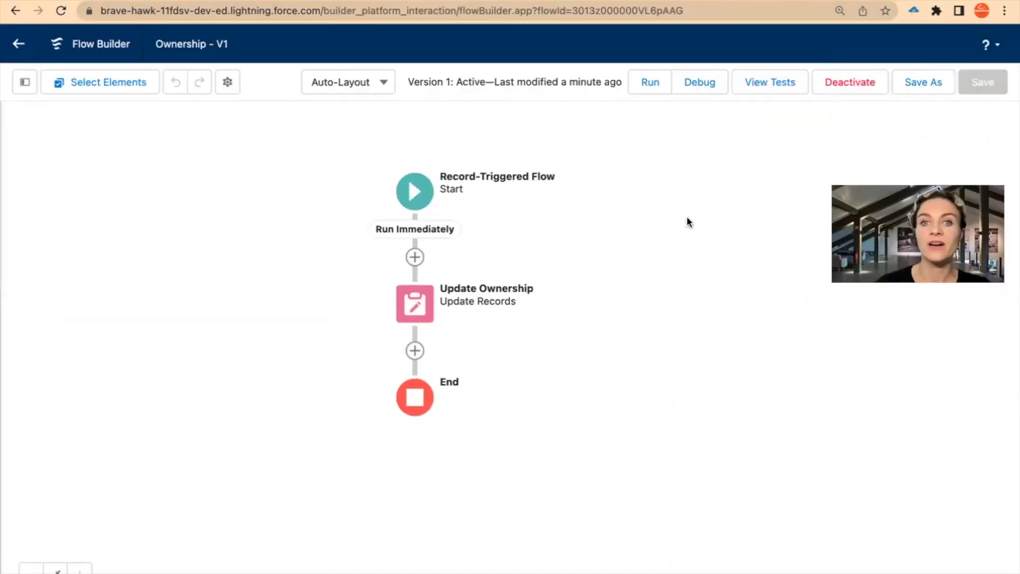
{"action": "left_click", "coordinate": [695, 82]}
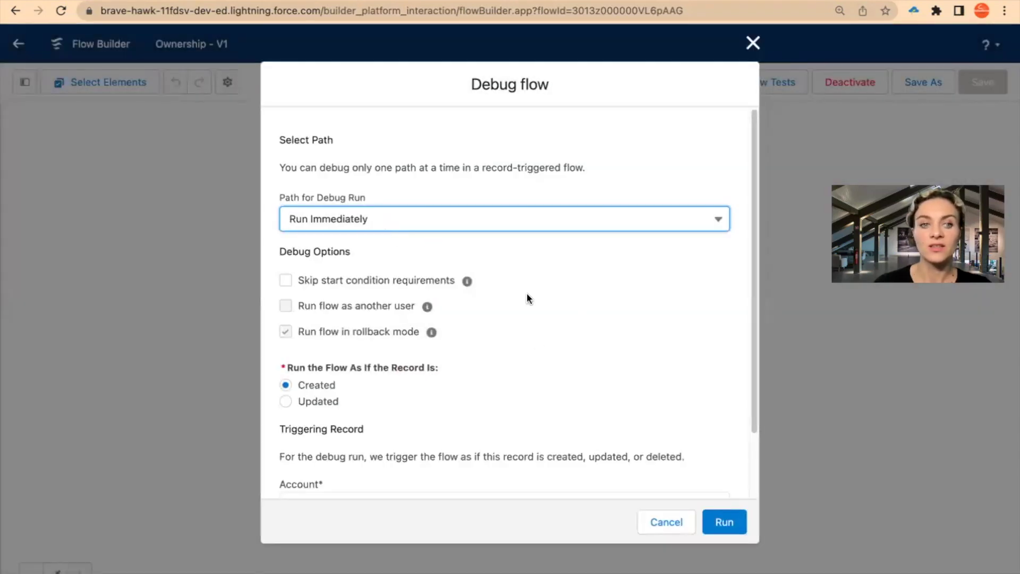
Run the debug session with the University of Arizona account as the triggering record
{"action": "scroll", "coordinate": [479, 326], "scroll_direction": "down", "scroll_amount": 3}
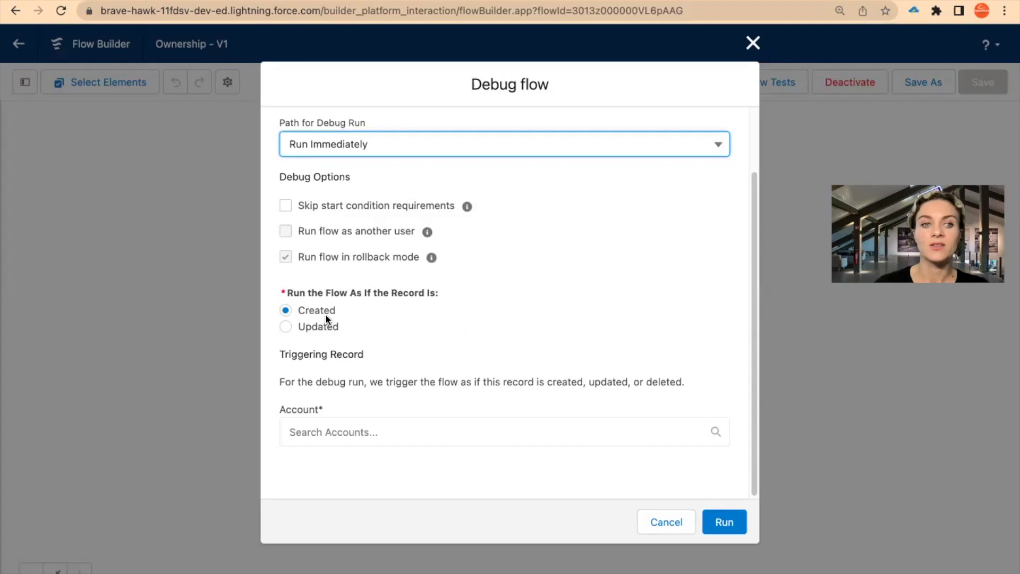
{"action": "left_click", "coordinate": [380, 433]}
{"action": "left_click", "coordinate": [378, 468]}
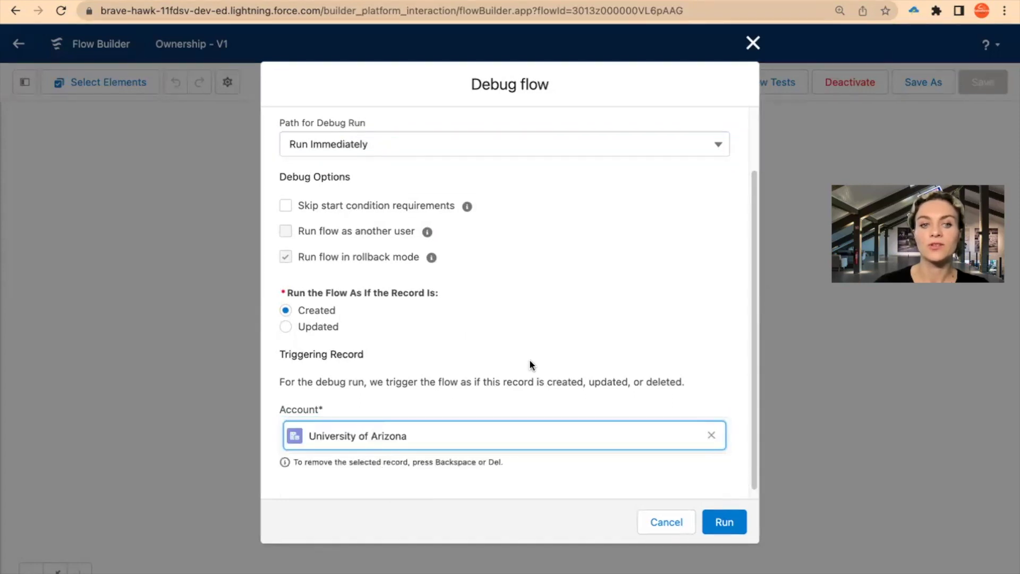
{"action": "scroll", "coordinate": [553, 345], "scroll_direction": "down", "scroll_amount": 1}
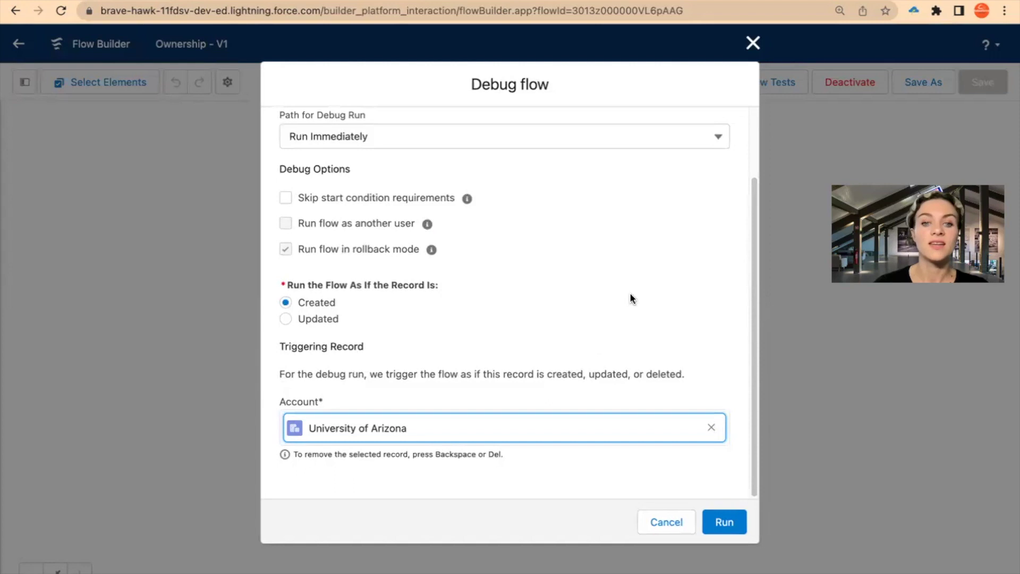
{"action": "left_click", "coordinate": [729, 514]}
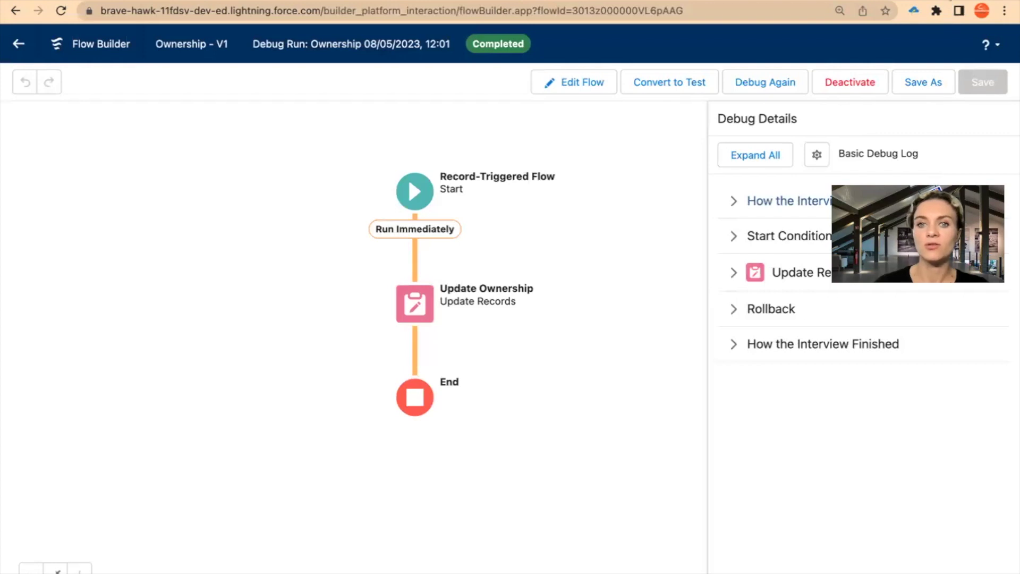
Expand the Start Condition Requirements and Update Ownership results to confirm Ownership = Private
{"action": "left_click", "coordinate": [734, 240]}
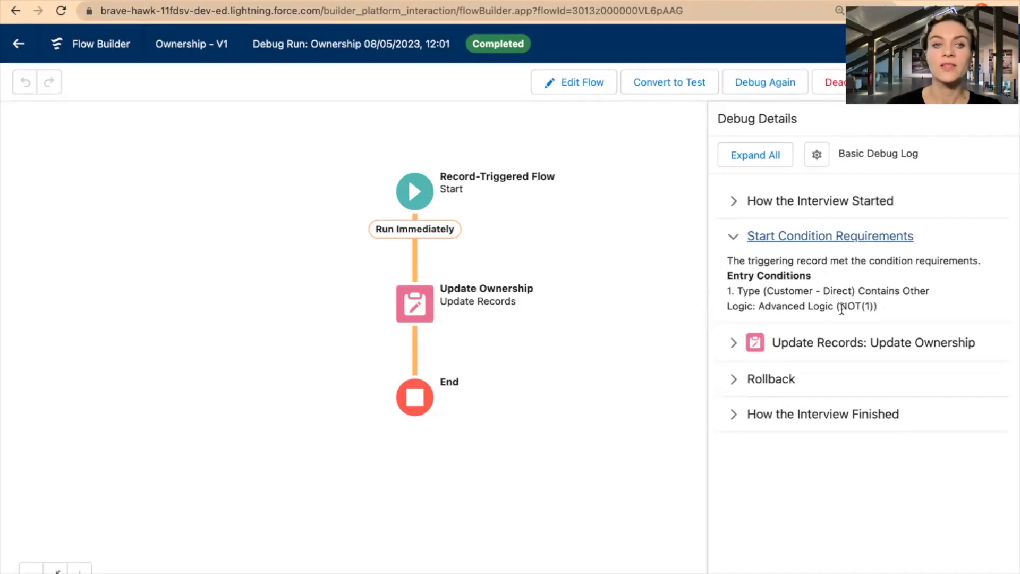
{"action": "left_click", "coordinate": [734, 345]}
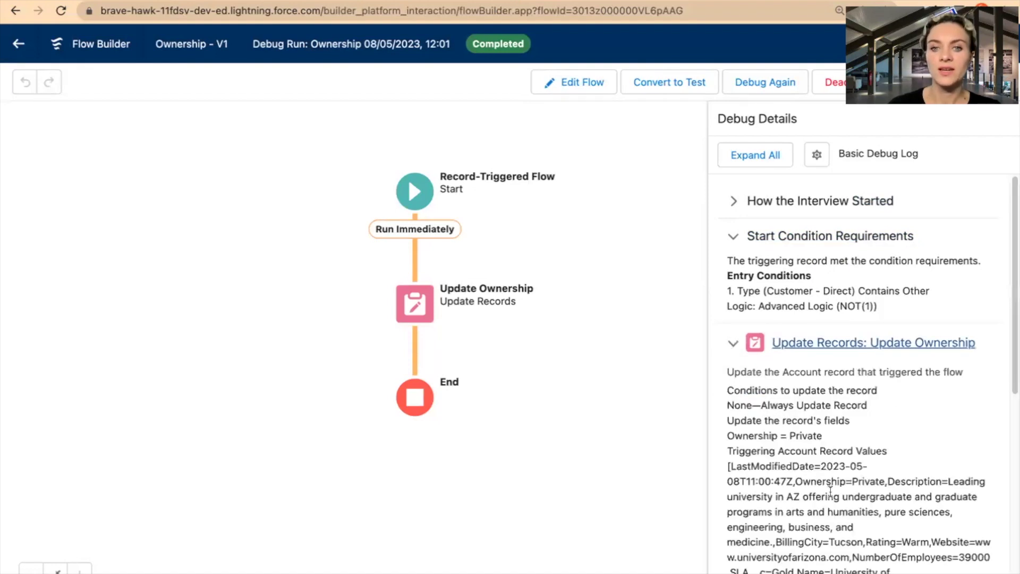
{"action": "scroll", "coordinate": [859, 515], "scroll_direction": "down", "scroll_amount": 10}
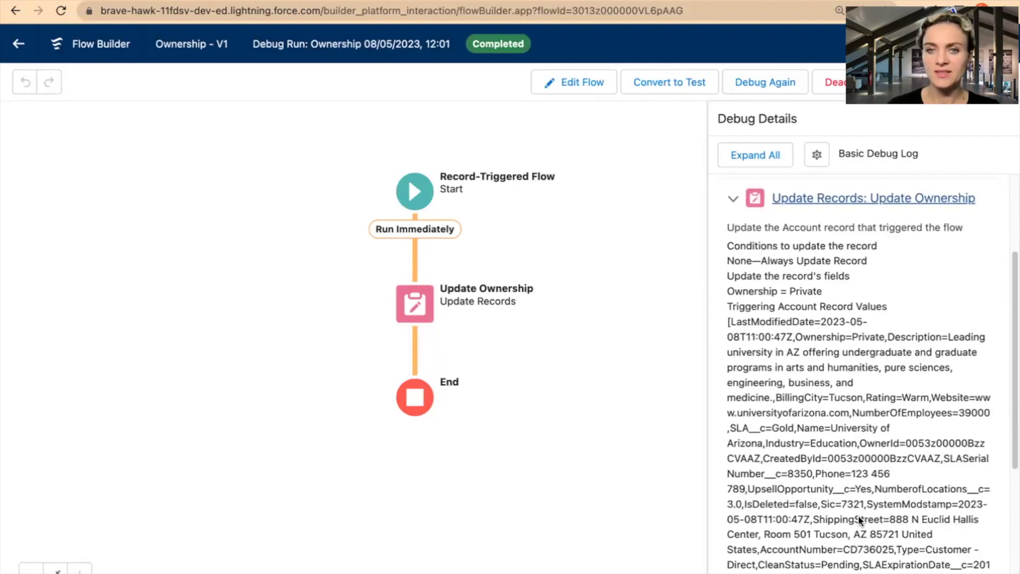
{"action": "scroll", "coordinate": [821, 401], "scroll_direction": "up", "scroll_amount": 6}
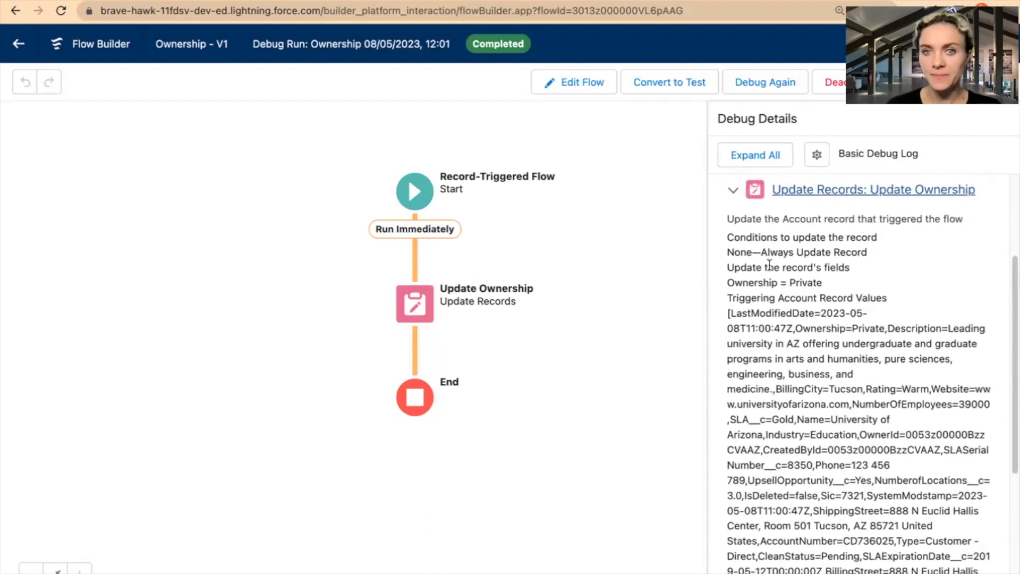